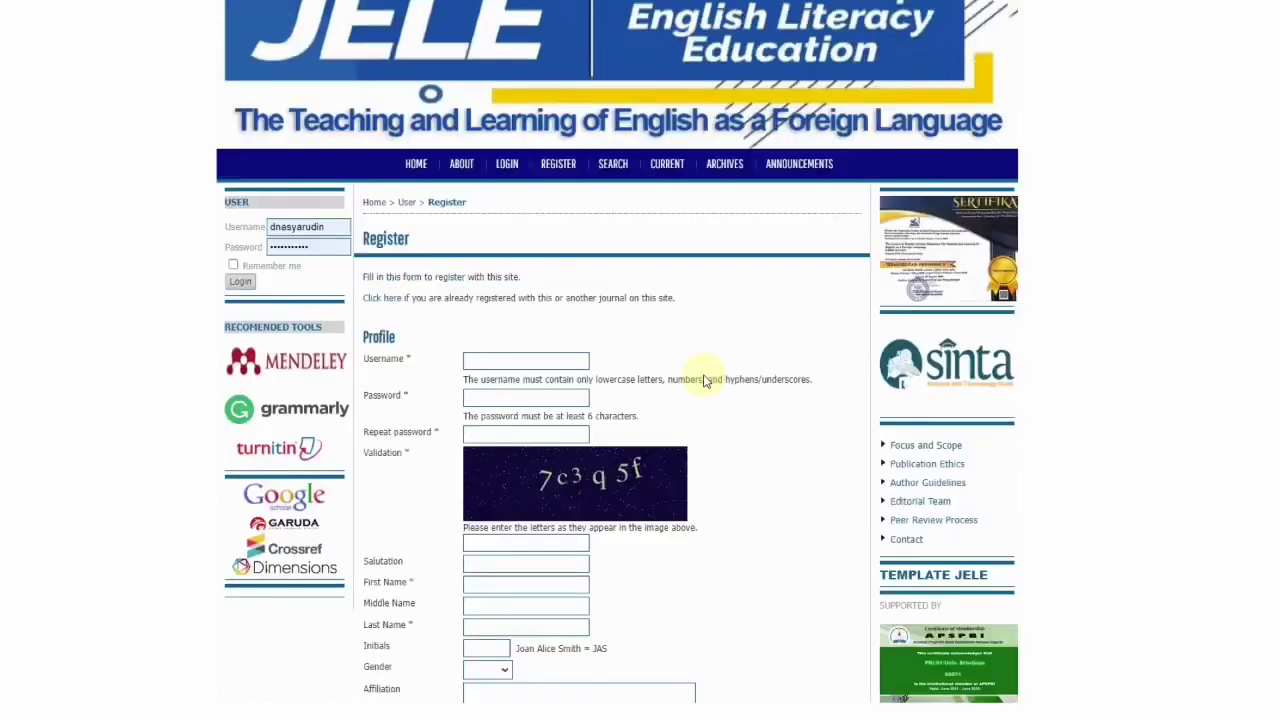
Review the journal's registration form, from the profile and contact fields to the working language and role options.
{"action": "scroll", "coordinate": [703, 380], "scroll_direction": "down", "scroll_amount": 5}
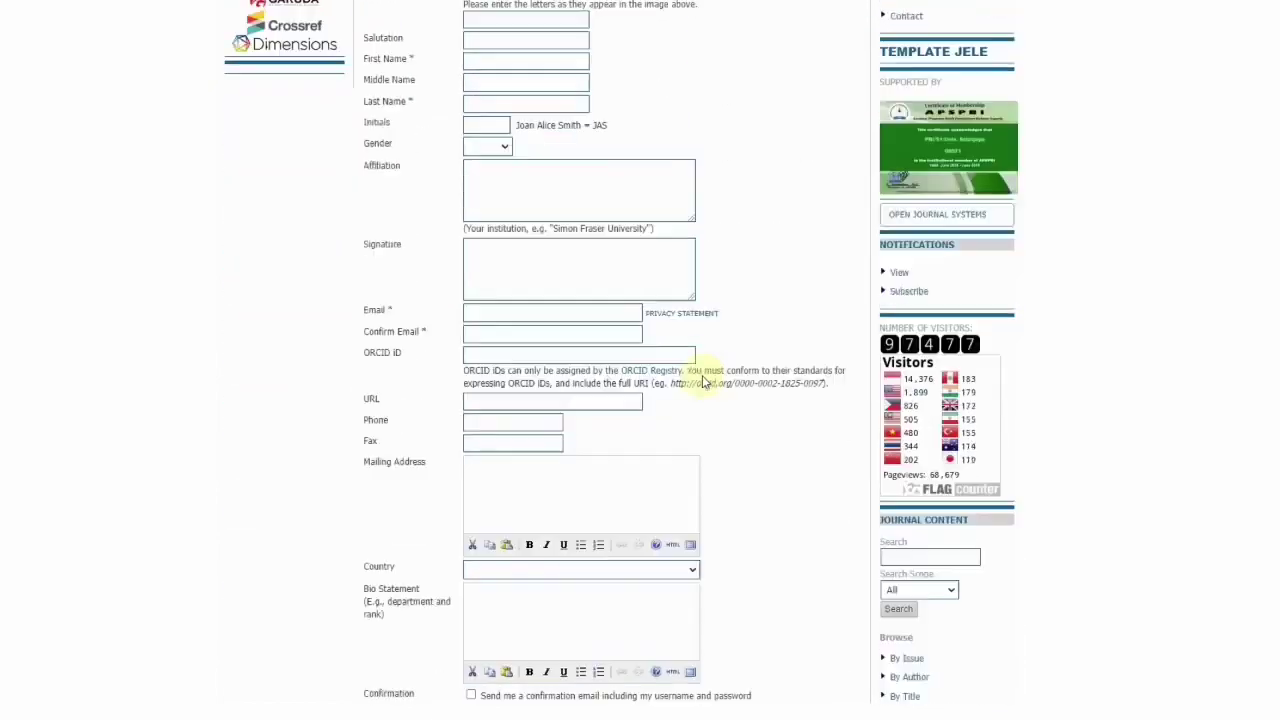
{"action": "scroll", "coordinate": [703, 380], "scroll_direction": "down", "scroll_amount": 2}
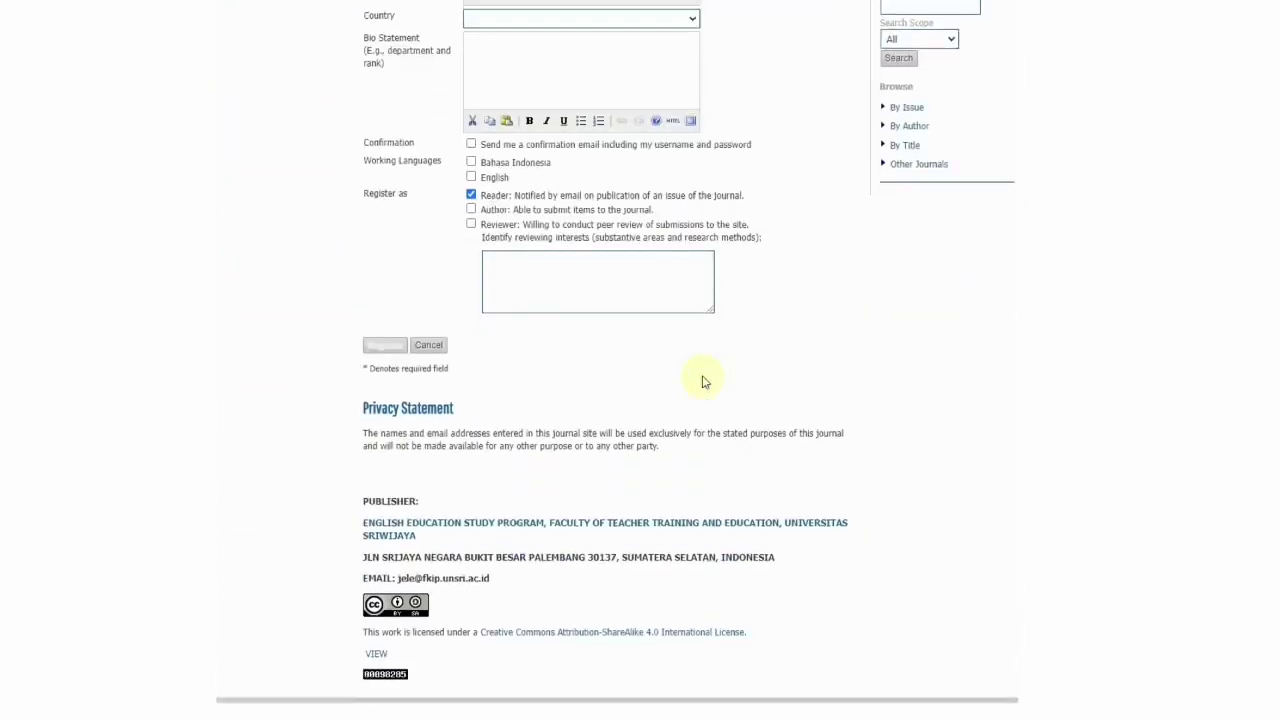
{"action": "scroll", "coordinate": [703, 380], "scroll_direction": "up", "scroll_amount": 5}
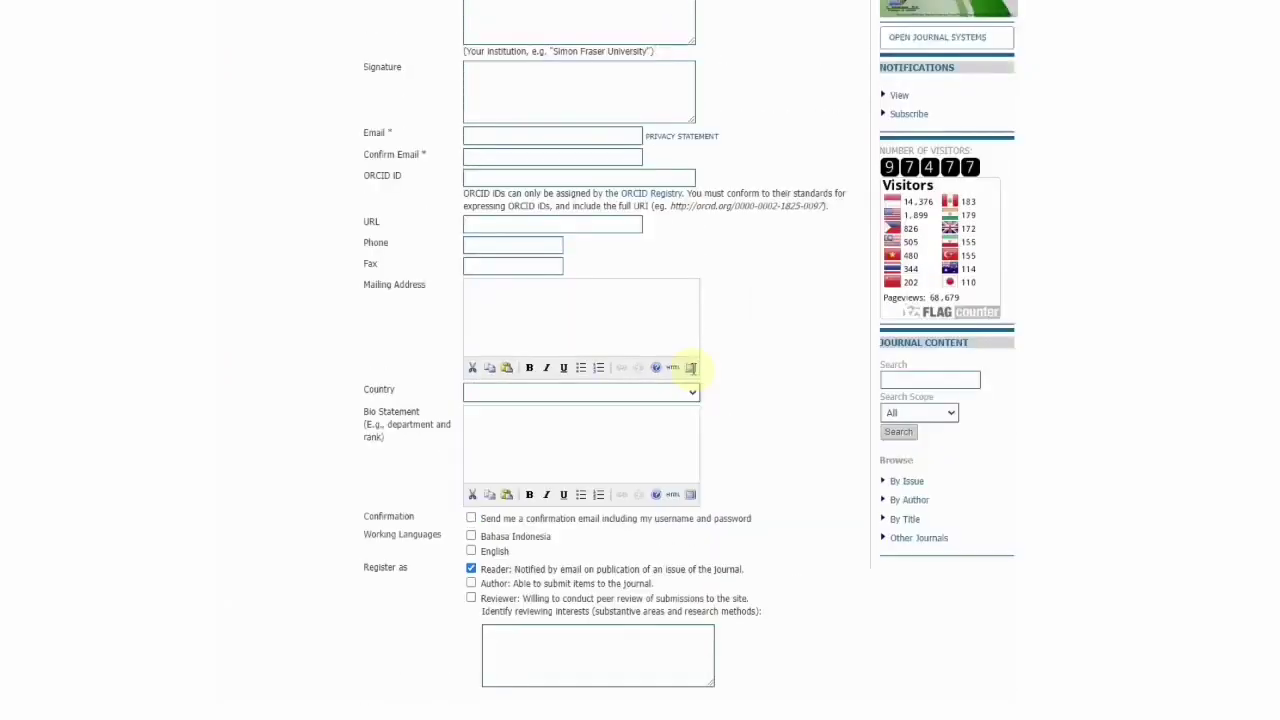
{"action": "scroll", "coordinate": [692, 370], "scroll_direction": "up", "scroll_amount": 4}
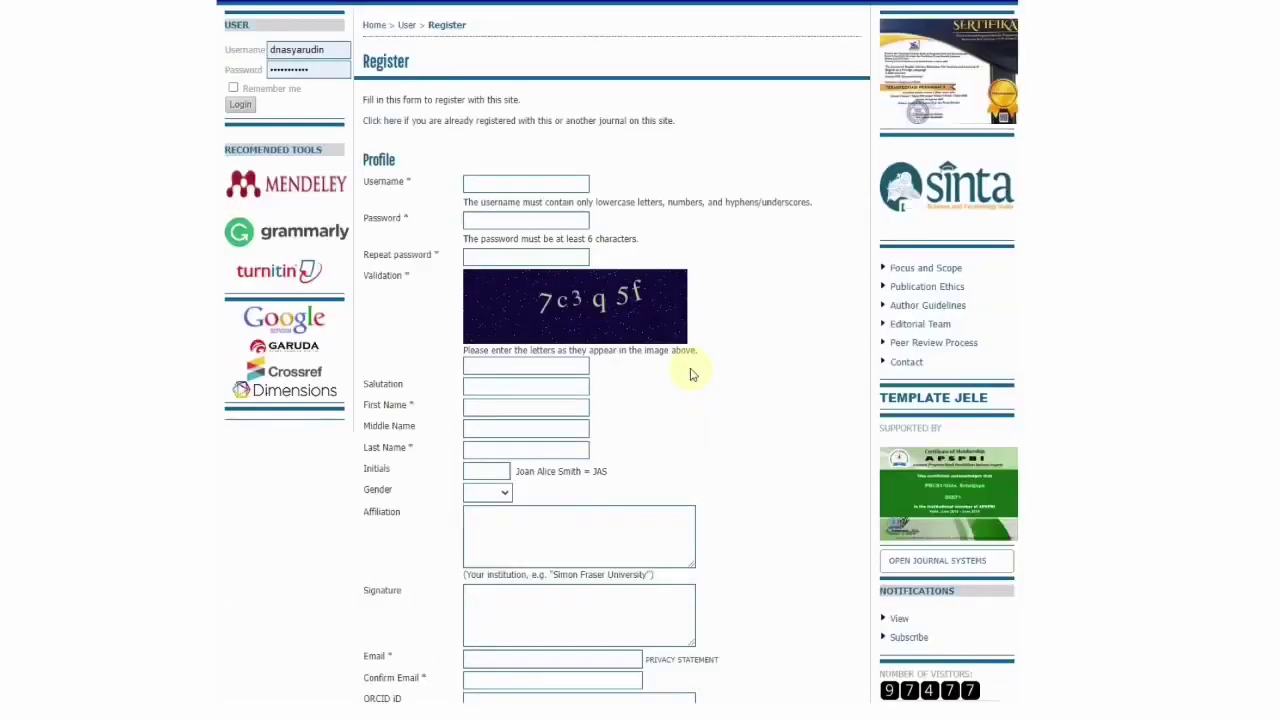
{"action": "scroll", "coordinate": [690, 374], "scroll_direction": "down", "scroll_amount": 7}
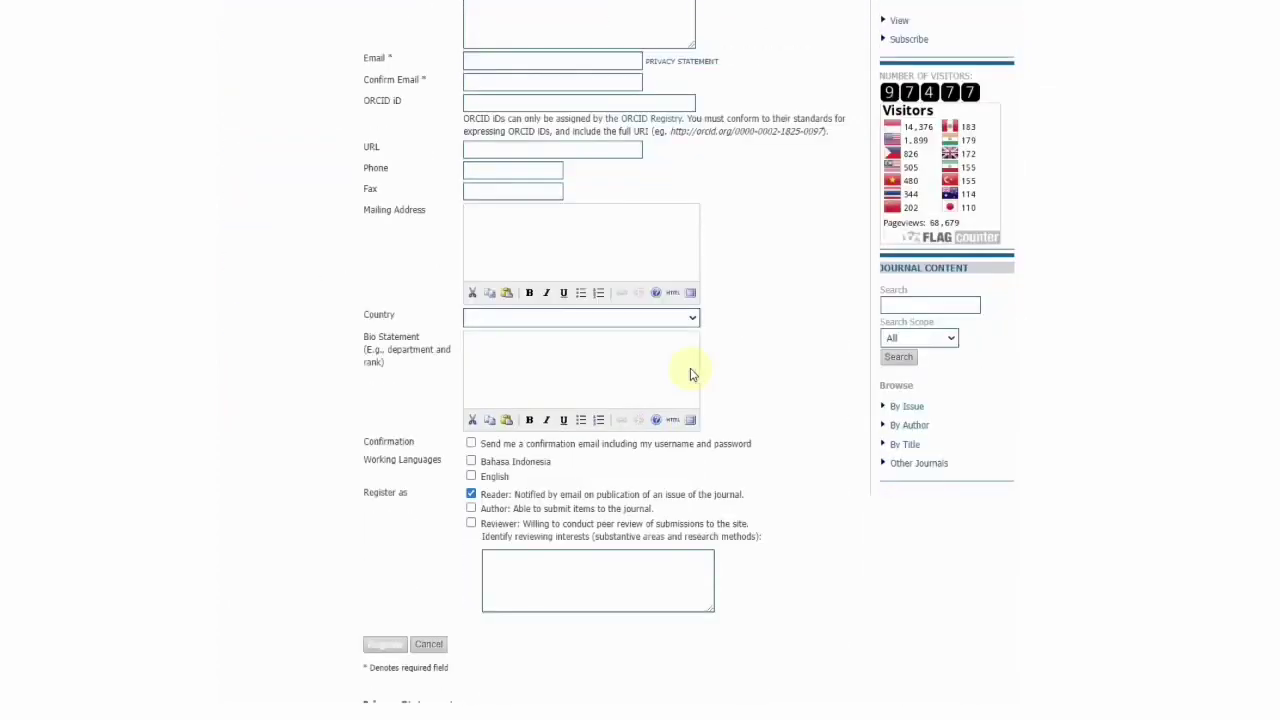
{"action": "scroll", "coordinate": [690, 374], "scroll_direction": "down", "scroll_amount": 2}
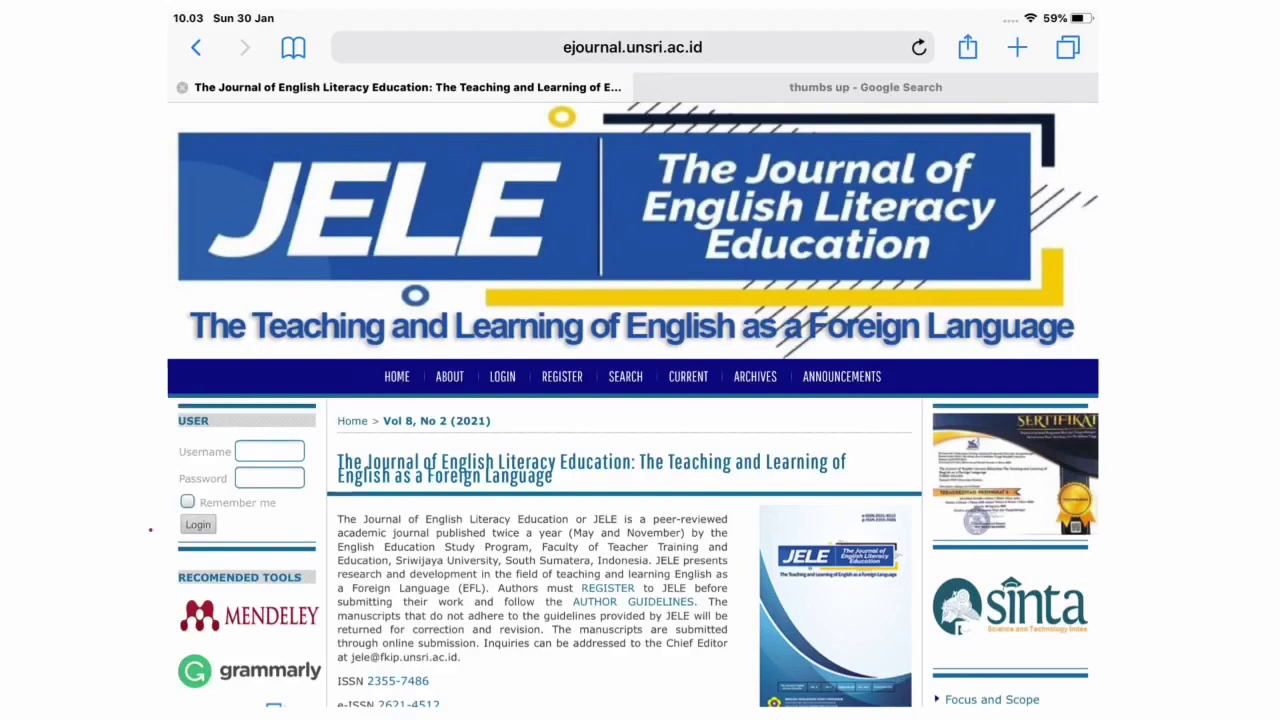
{"action": "mouse_move", "coordinate": [150, 530]}
{"action": "left_mouse_down"}
{"action": "mouse_move", "coordinate": [178, 372]}
{"action": "mouse_move", "coordinate": [356, 406]}
{"action": "mouse_move", "coordinate": [308, 538]}
{"action": "mouse_move", "coordinate": [146, 524]}
{"action": "left_mouse_up"}
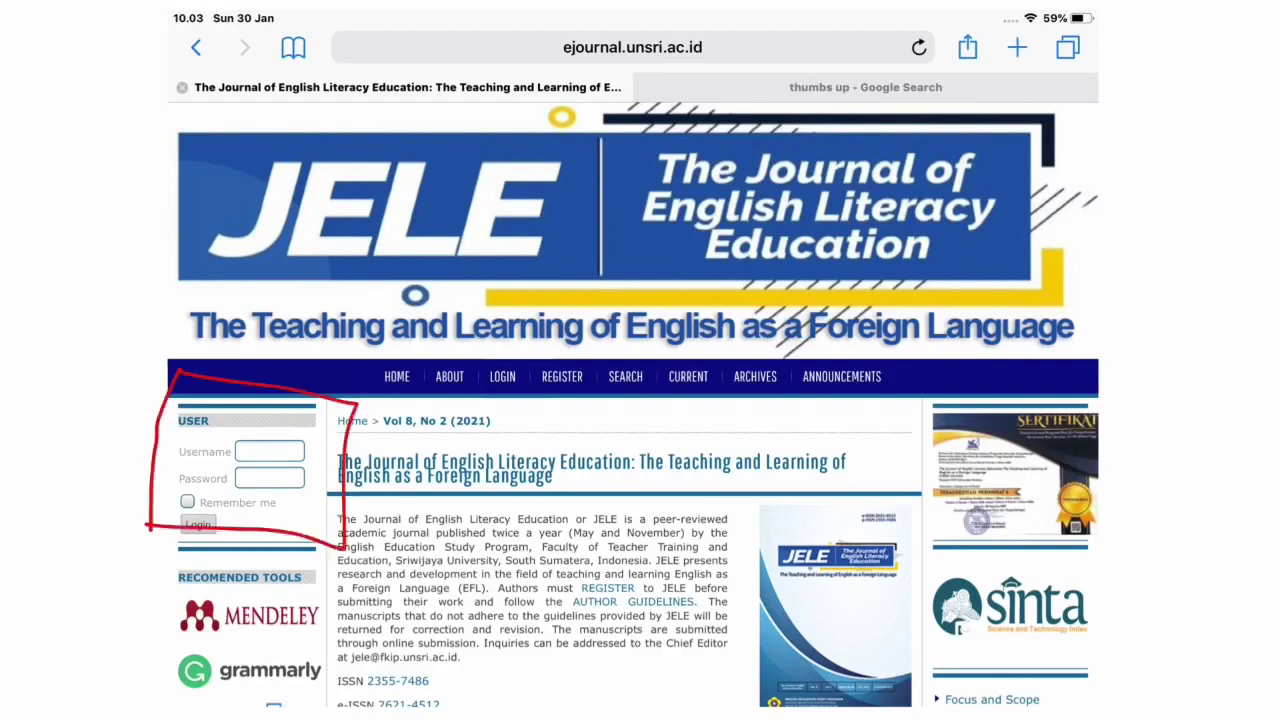
{"action": "left_click_drag", "start_coordinate": [519, 340], "coordinate": [548, 352]}
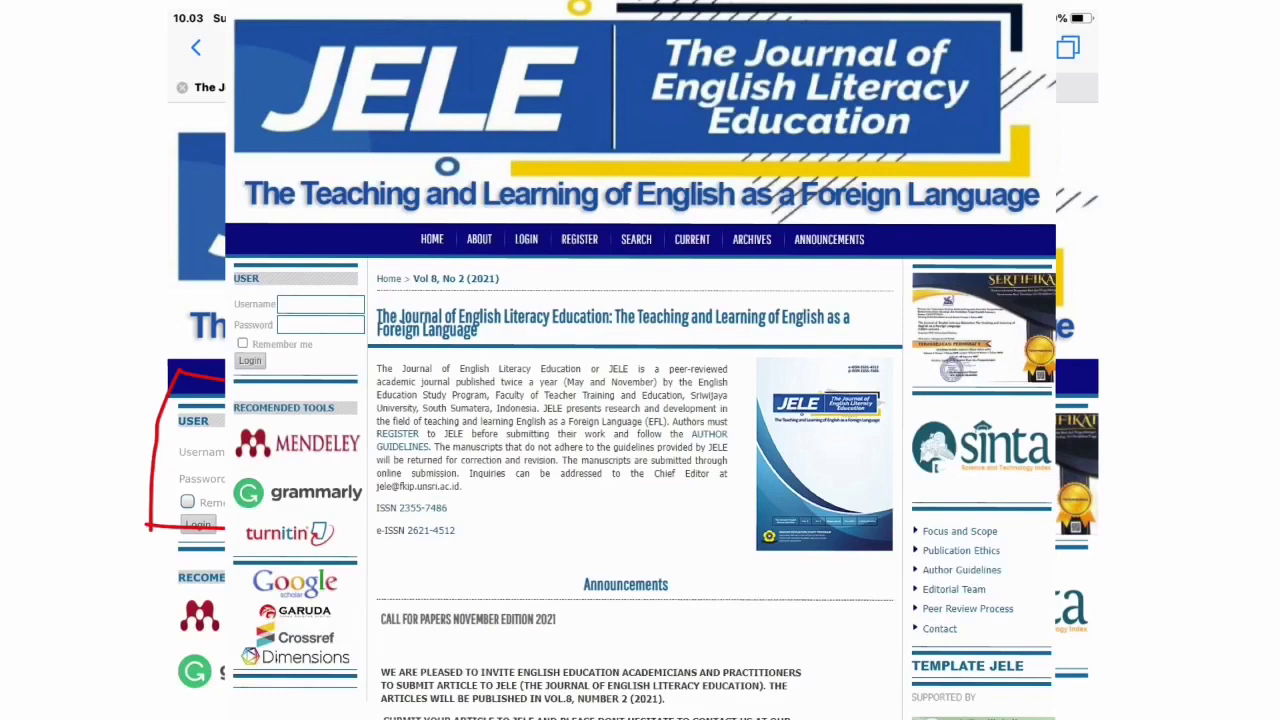
Log in to the journal site with the account username and password, and dismiss the password check warning.
{"action": "left_click", "coordinate": [527, 240]}
{"action": "left_click", "coordinate": [552, 374]}
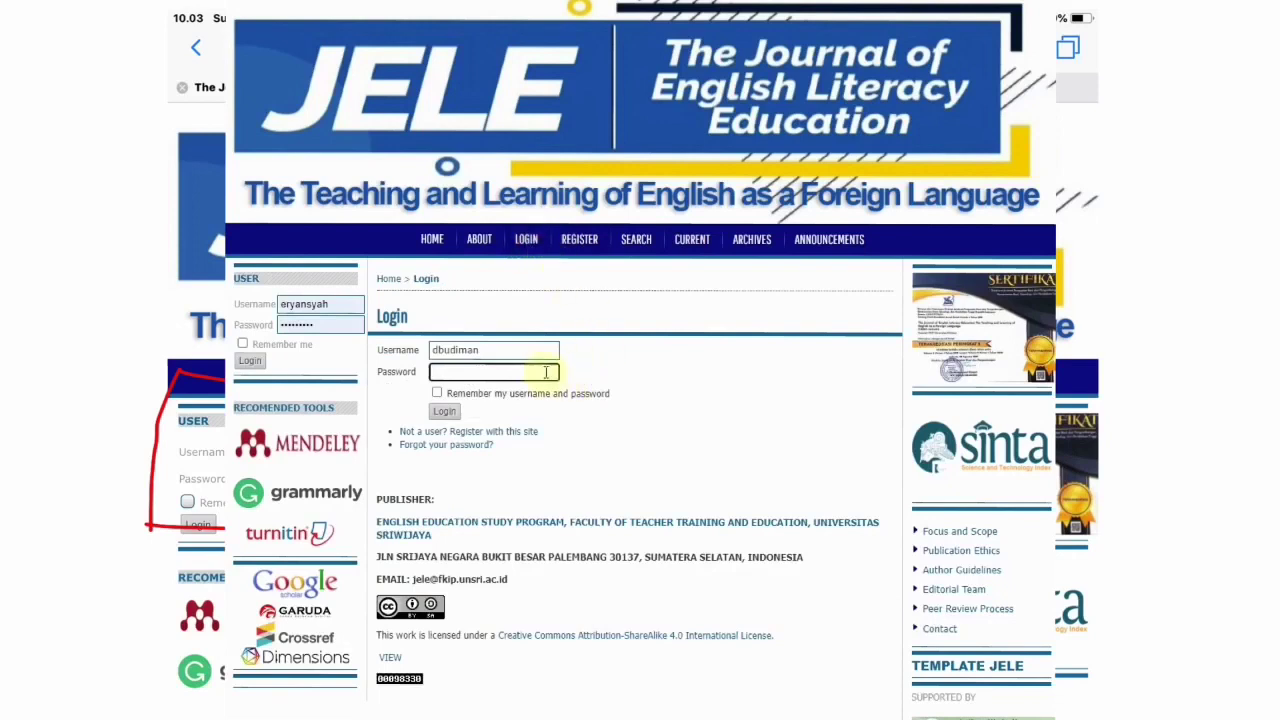
{"action": "left_click", "coordinate": [546, 372]}
{"action": "left_click", "coordinate": [655, 421]}
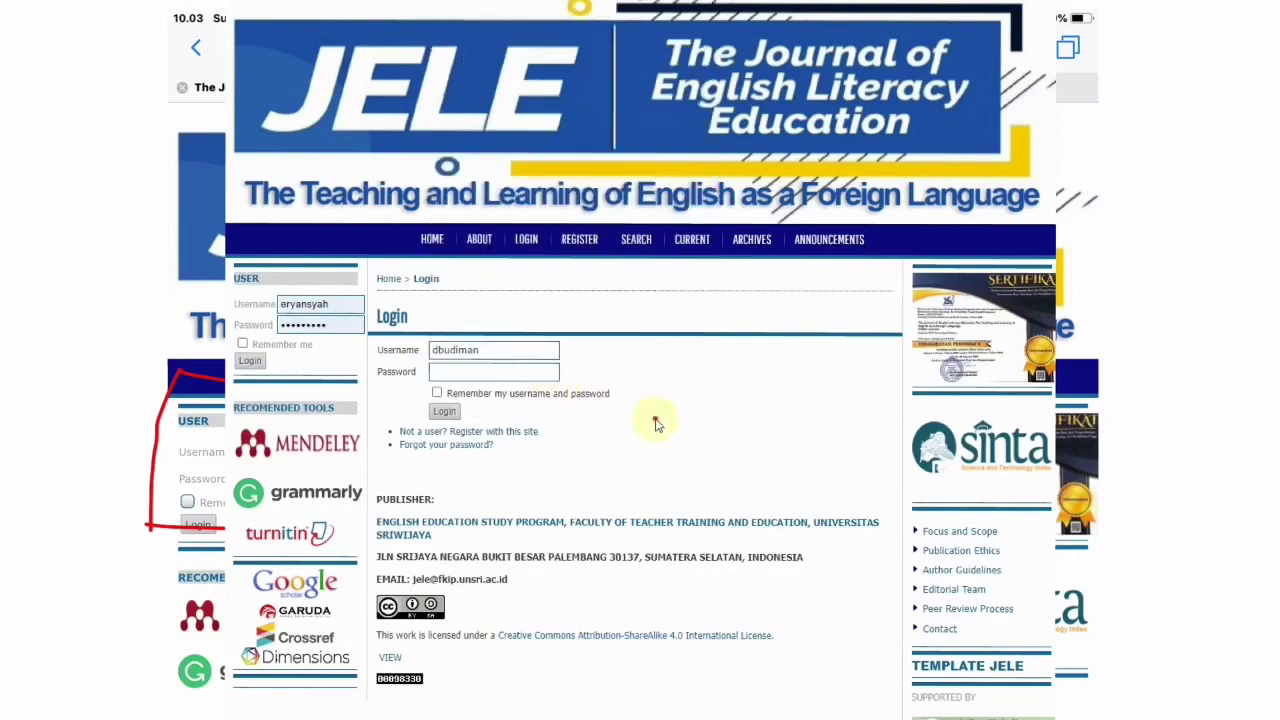
{"action": "left_click", "coordinate": [552, 350]}
{"action": "left_click", "coordinate": [751, 420]}
{"action": "left_click", "coordinate": [538, 372]}
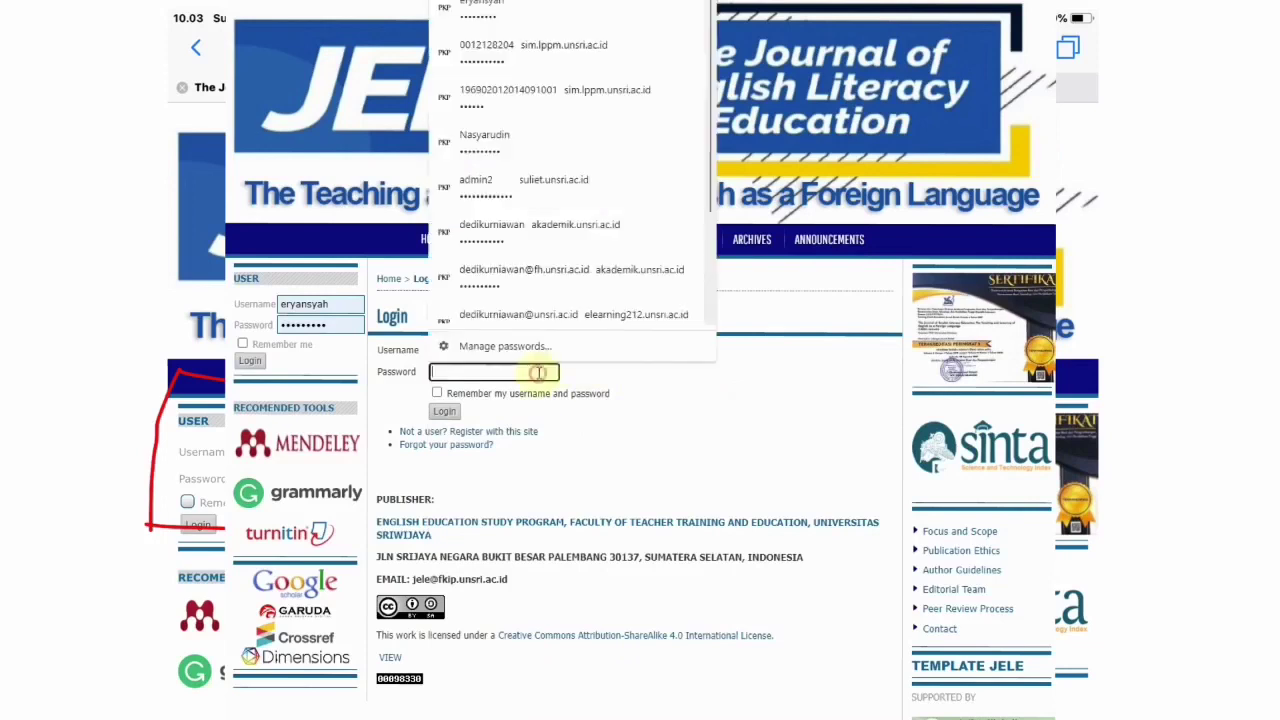
{"action": "type", "text": "d"}
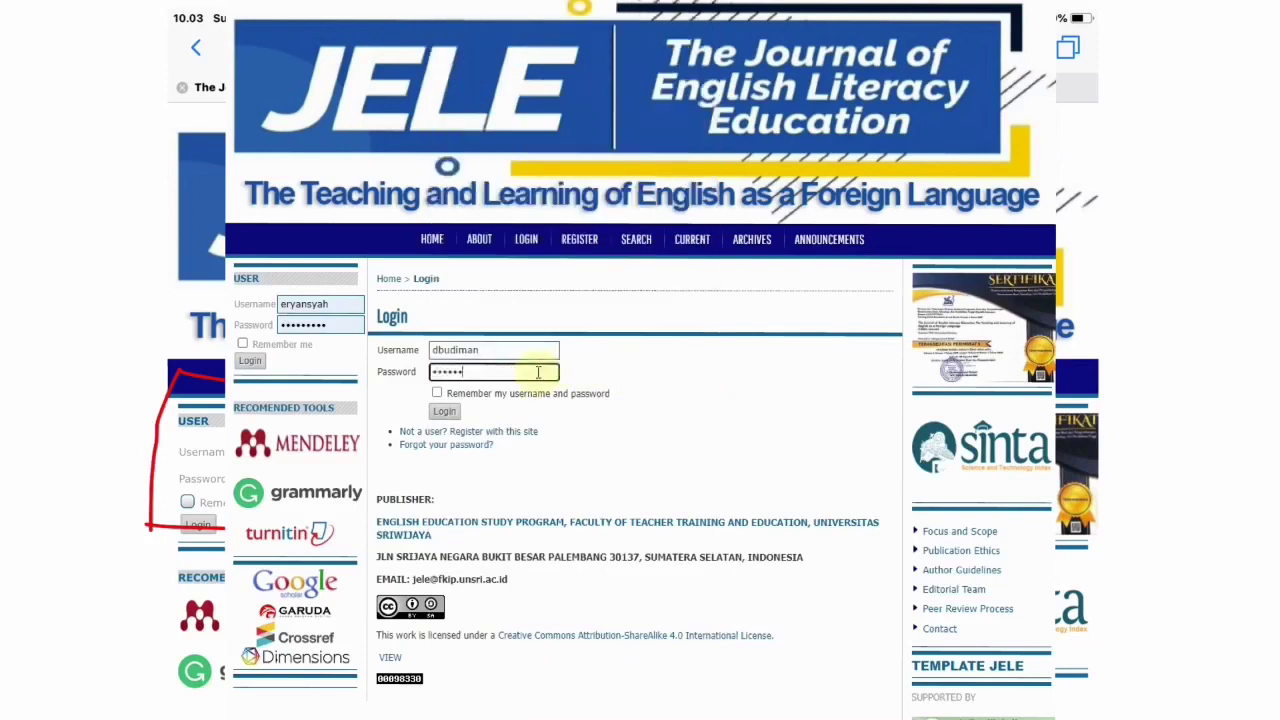
{"action": "left_click", "coordinate": [444, 411]}
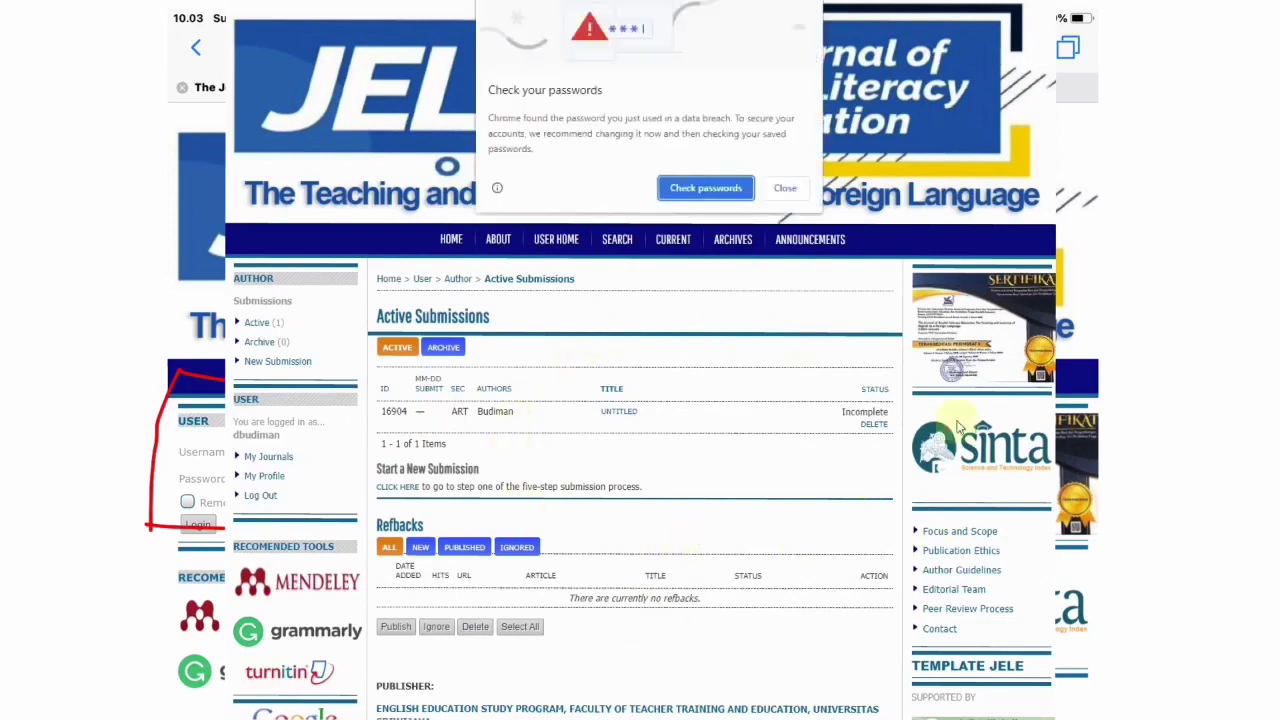
{"action": "left_click", "coordinate": [783, 188]}
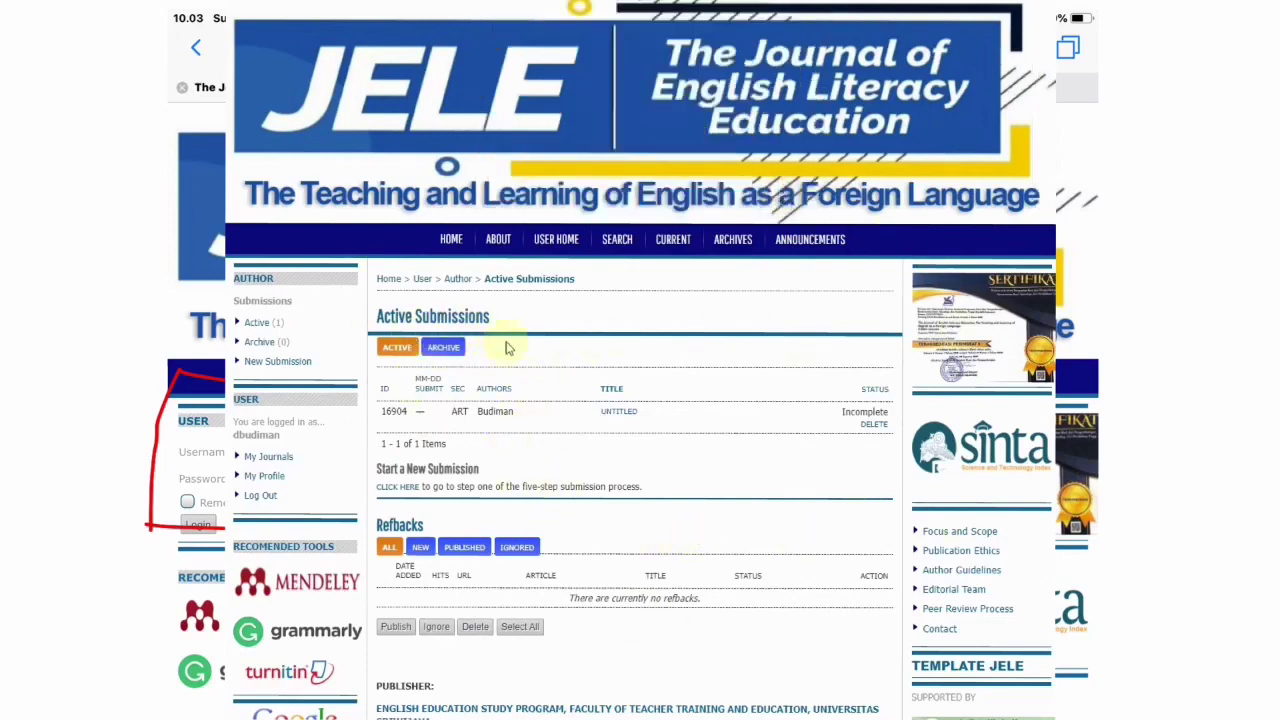
Start a new submission and mark all four items of the submission checklist as fulfilled.
{"action": "left_click", "coordinate": [280, 362]}
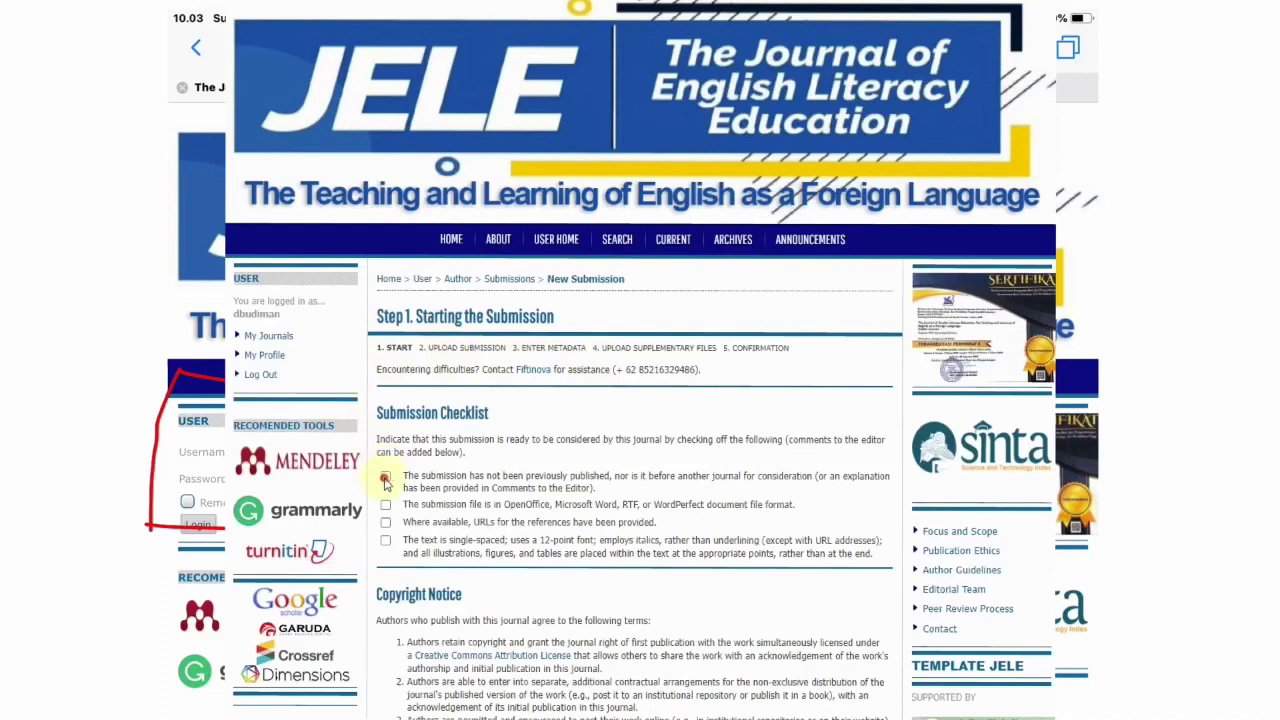
{"action": "left_click", "coordinate": [385, 477]}
{"action": "left_click", "coordinate": [385, 505]}
{"action": "left_click", "coordinate": [385, 522]}
{"action": "left_click", "coordinate": [386, 541]}
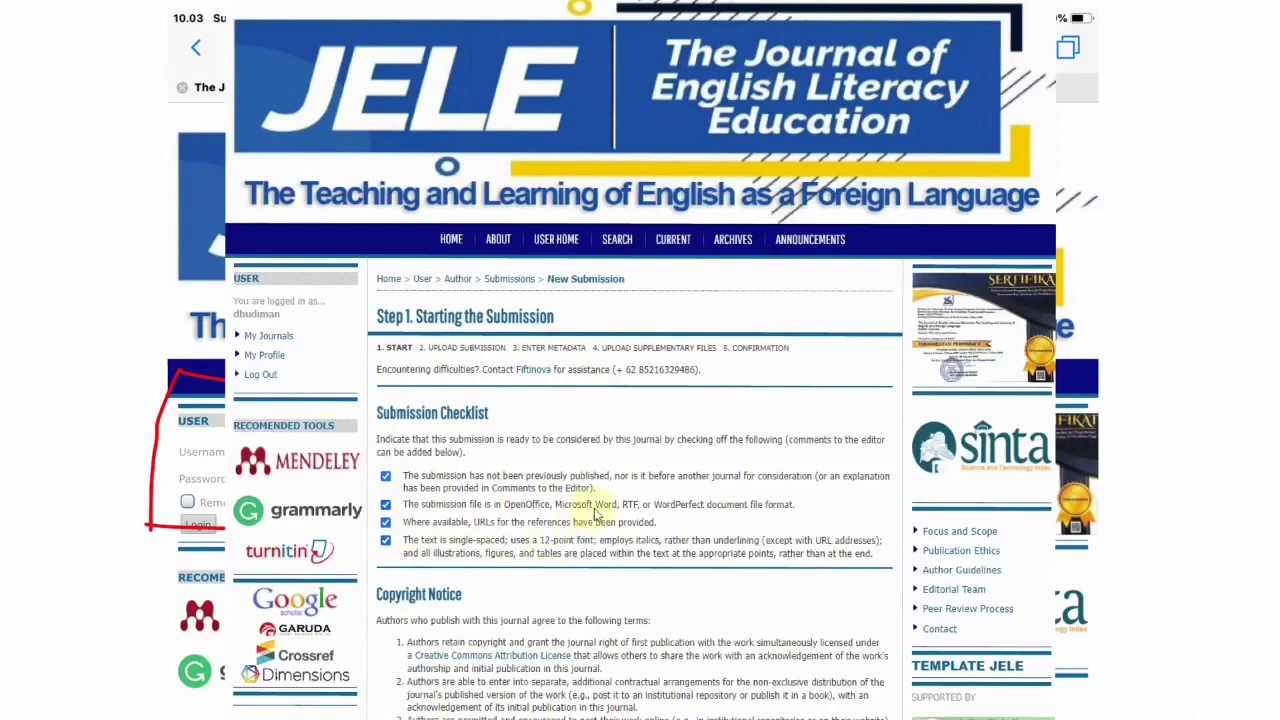
Agree to the Copyright Notice terms, leave the comments for the editor empty, and save to continue the submission.
{"action": "scroll", "coordinate": [595, 513], "scroll_direction": "down", "scroll_amount": 2}
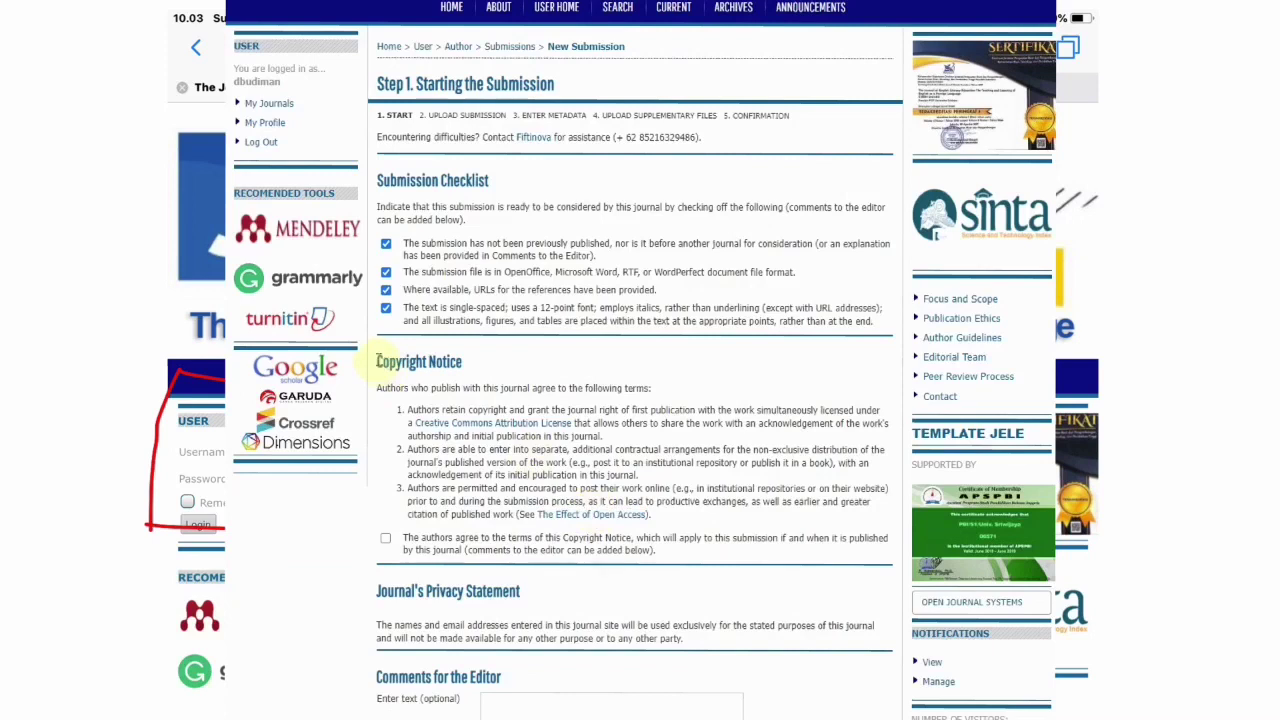
{"action": "left_click_drag", "start_coordinate": [378, 362], "coordinate": [466, 374]}
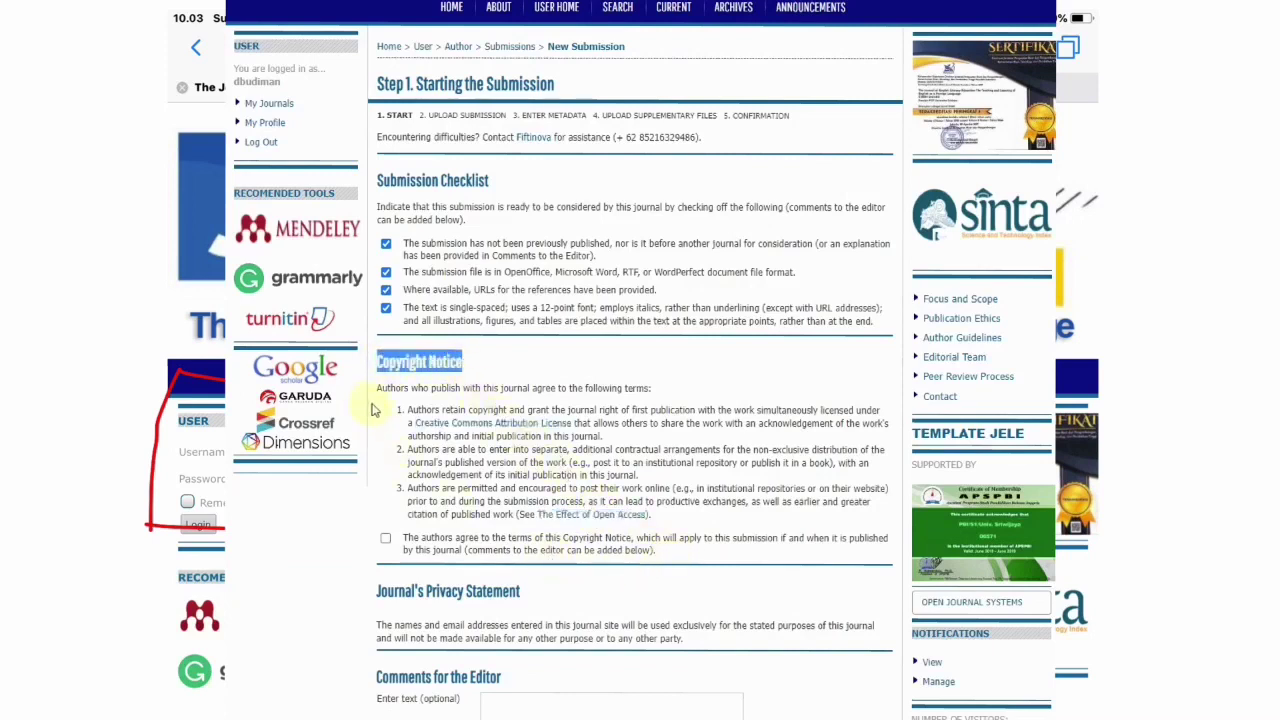
{"action": "left_click", "coordinate": [386, 538]}
{"action": "left_click", "coordinate": [523, 623]}
{"action": "scroll", "coordinate": [528, 623], "scroll_direction": "down", "scroll_amount": 3}
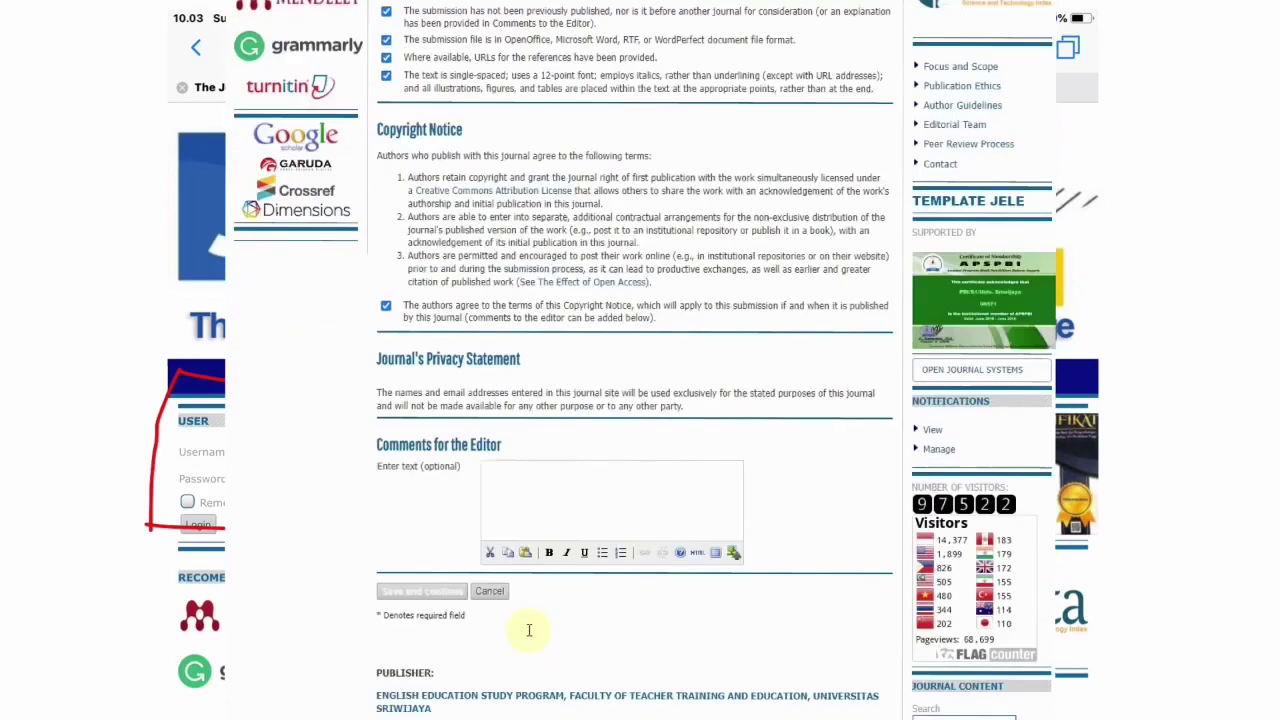
{"action": "left_click", "coordinate": [520, 507]}
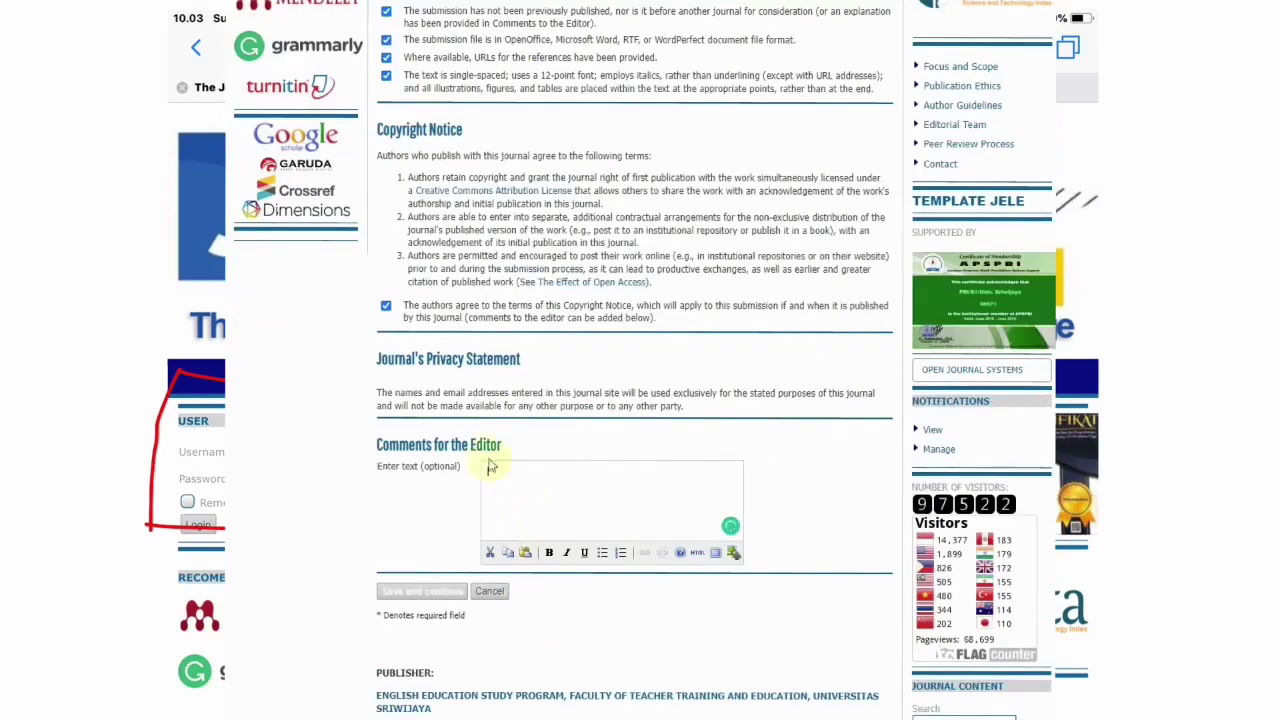
{"action": "left_click", "coordinate": [450, 598]}
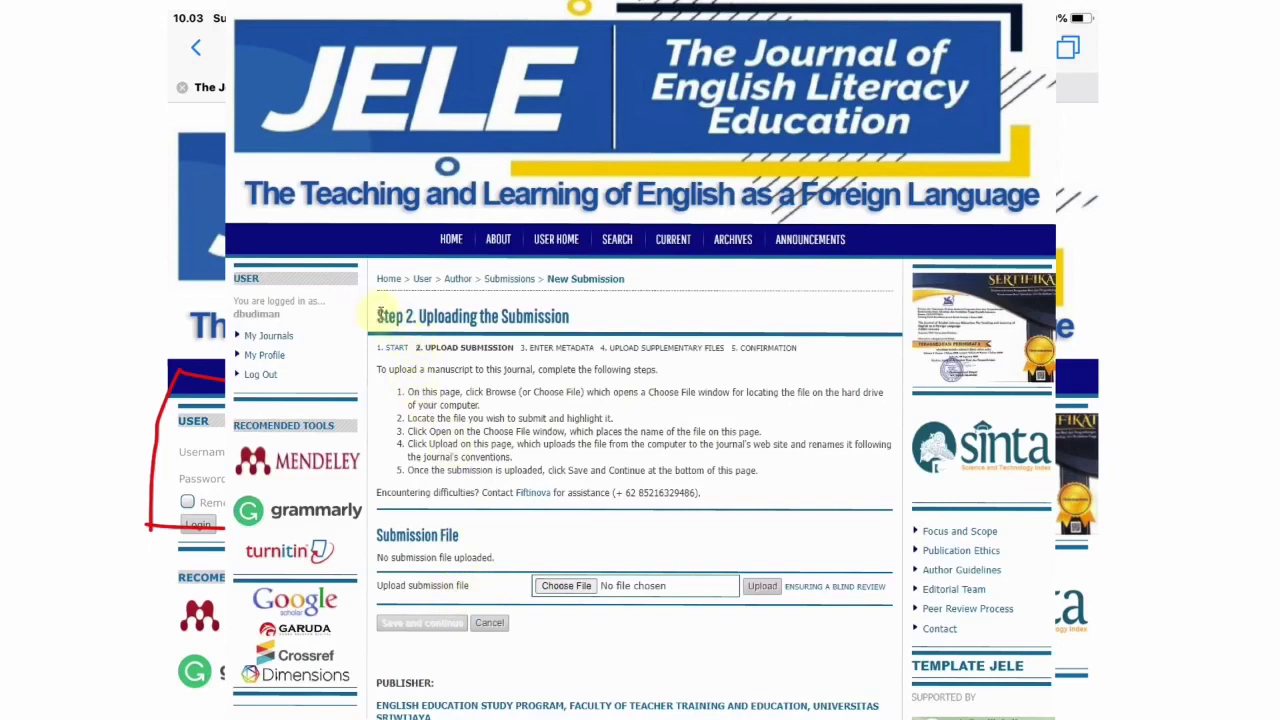
Upload the Curriculum Vitae Word document from Downloads as the submission file, and save to continue to the metadata.
{"action": "left_click_drag", "start_coordinate": [380, 316], "coordinate": [590, 332]}
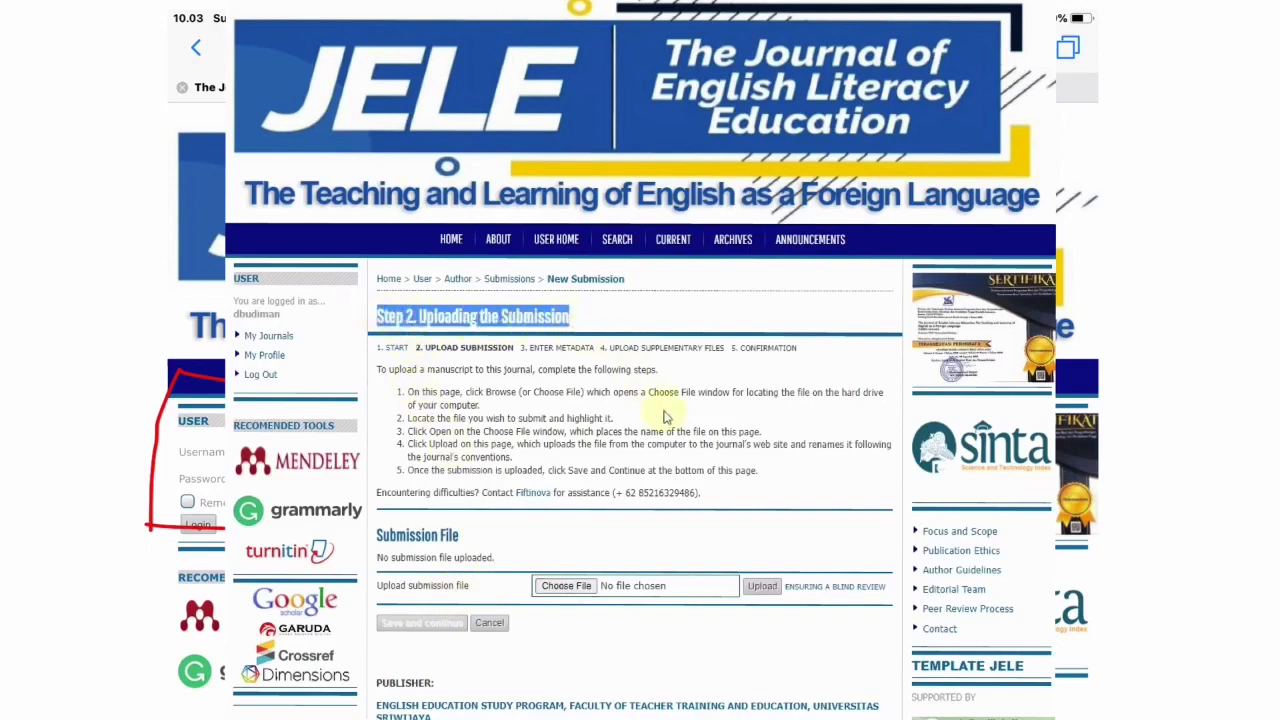
{"action": "left_click", "coordinate": [710, 545]}
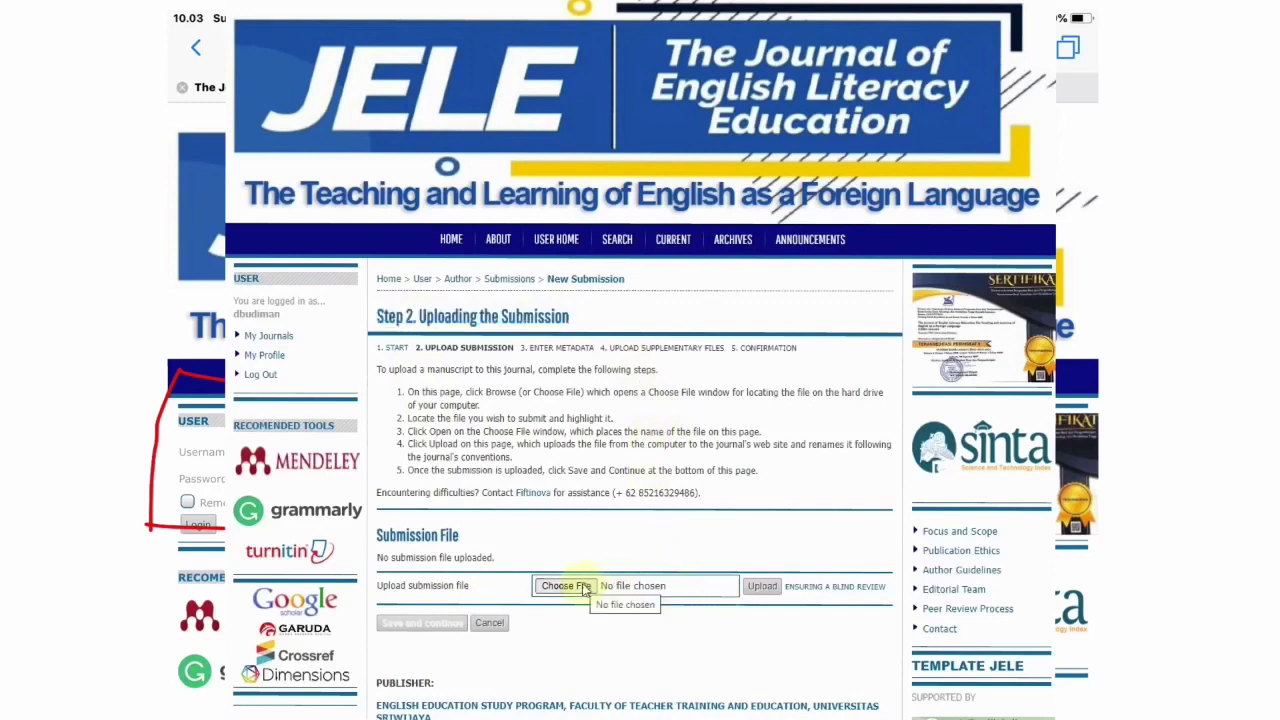
{"action": "left_click", "coordinate": [585, 588]}
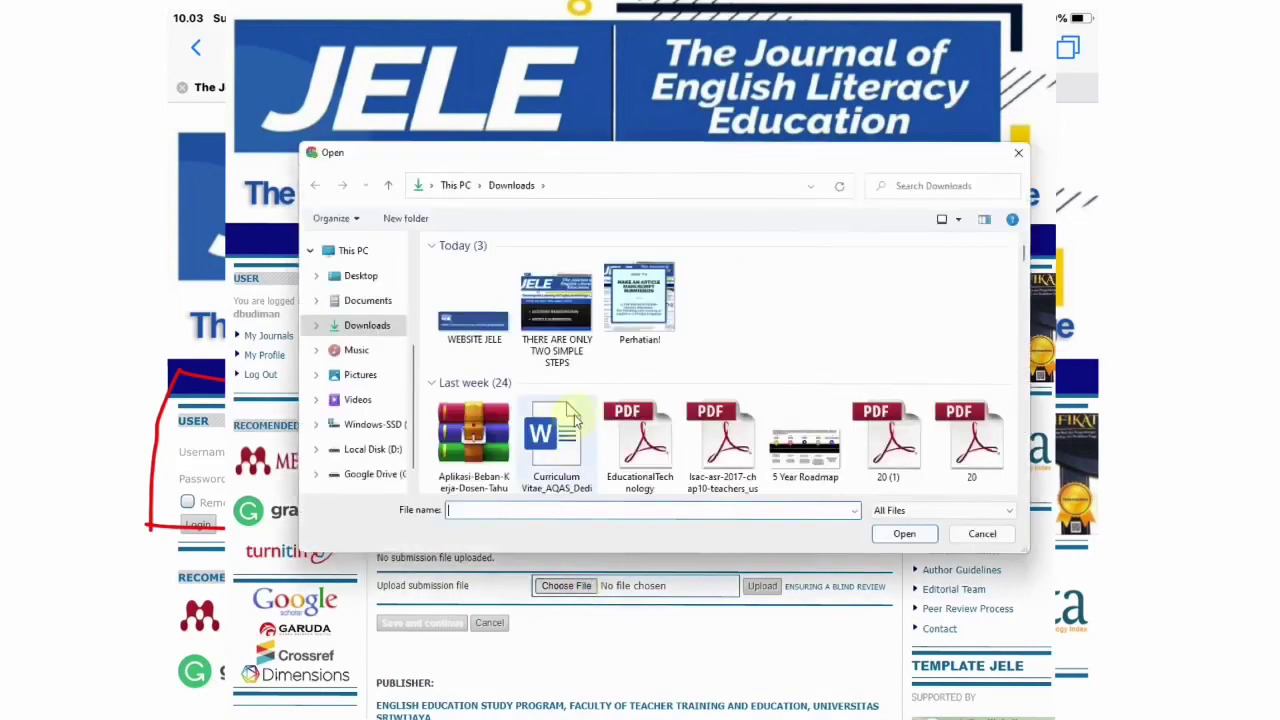
{"action": "left_click", "coordinate": [550, 455]}
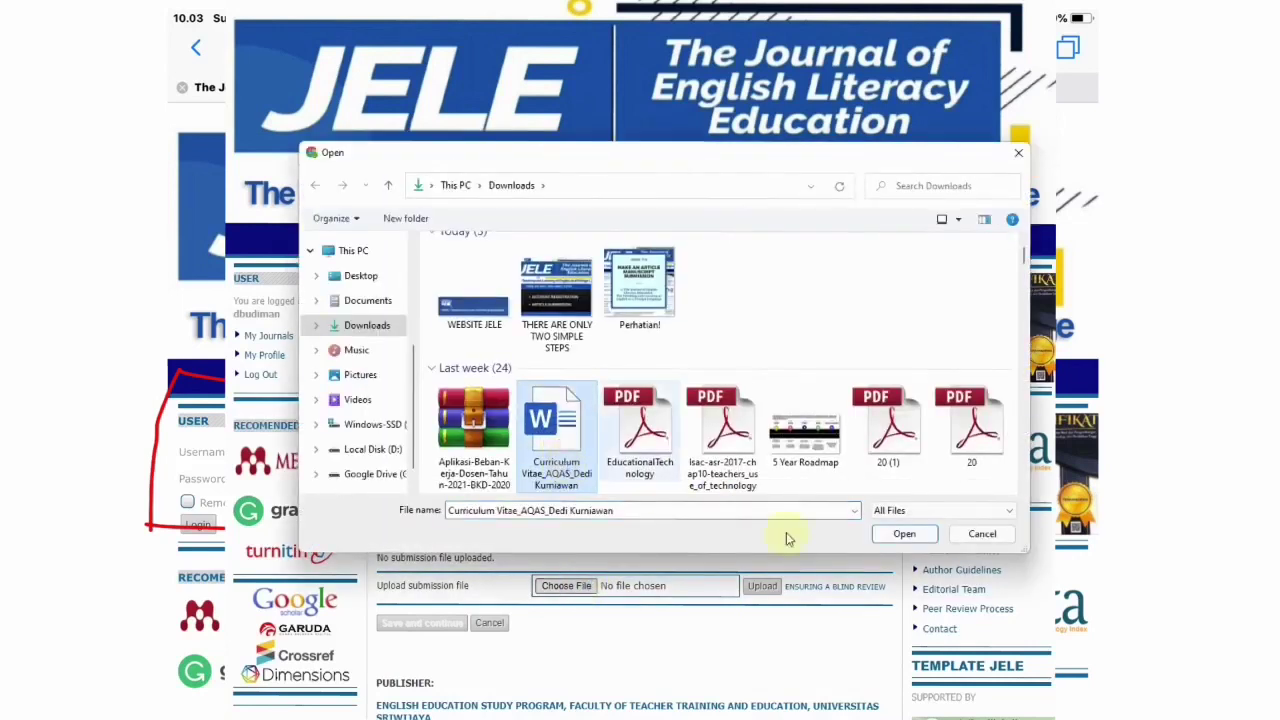
{"action": "left_click", "coordinate": [904, 534]}
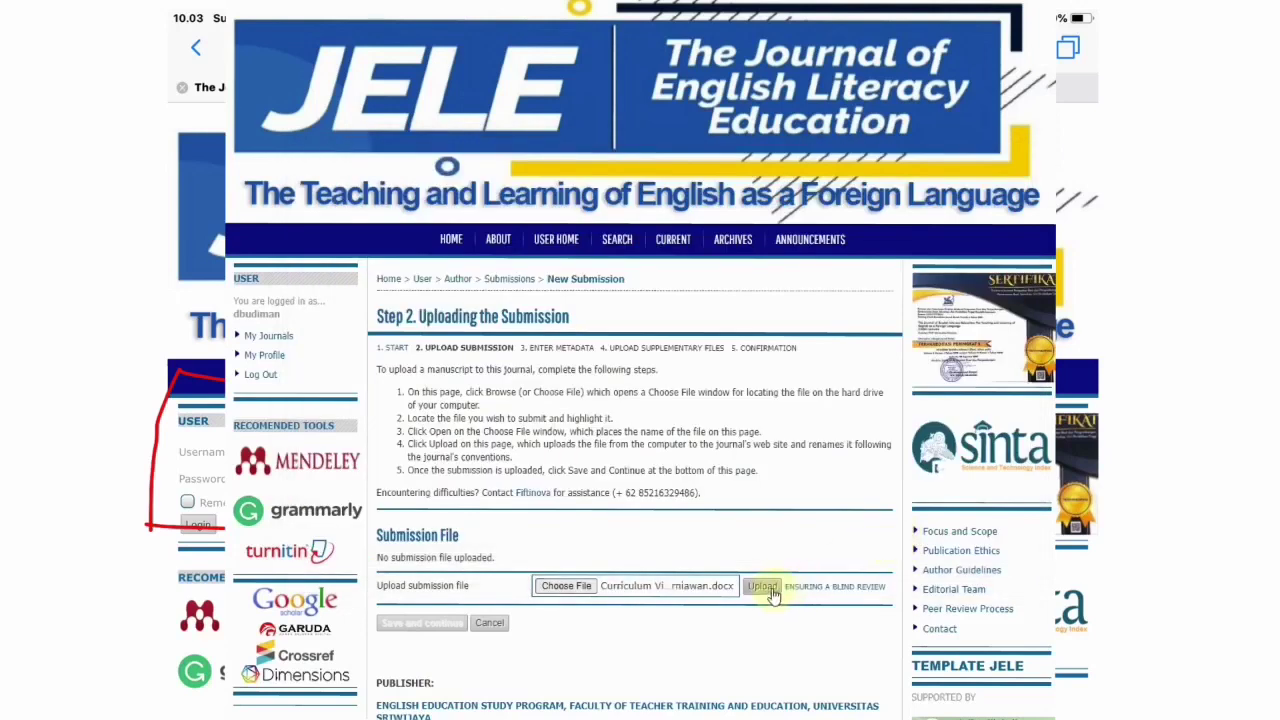
{"action": "left_click", "coordinate": [771, 590]}
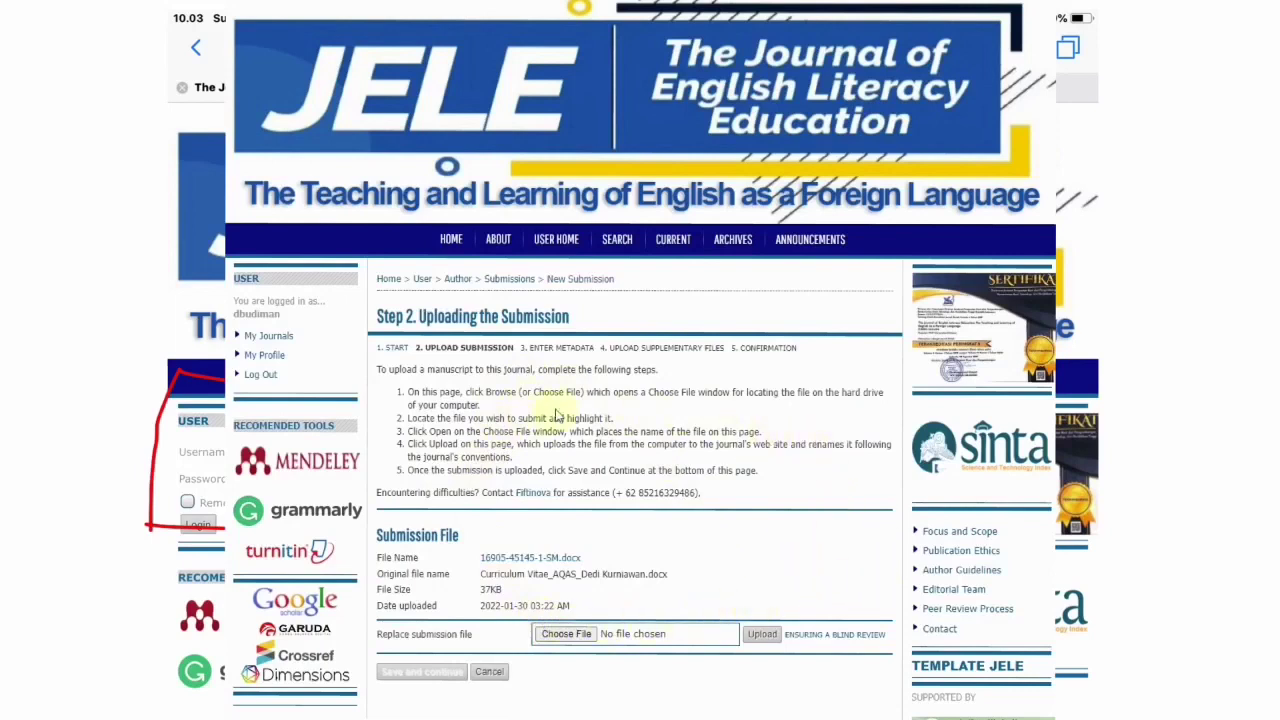
{"action": "left_click", "coordinate": [447, 674]}
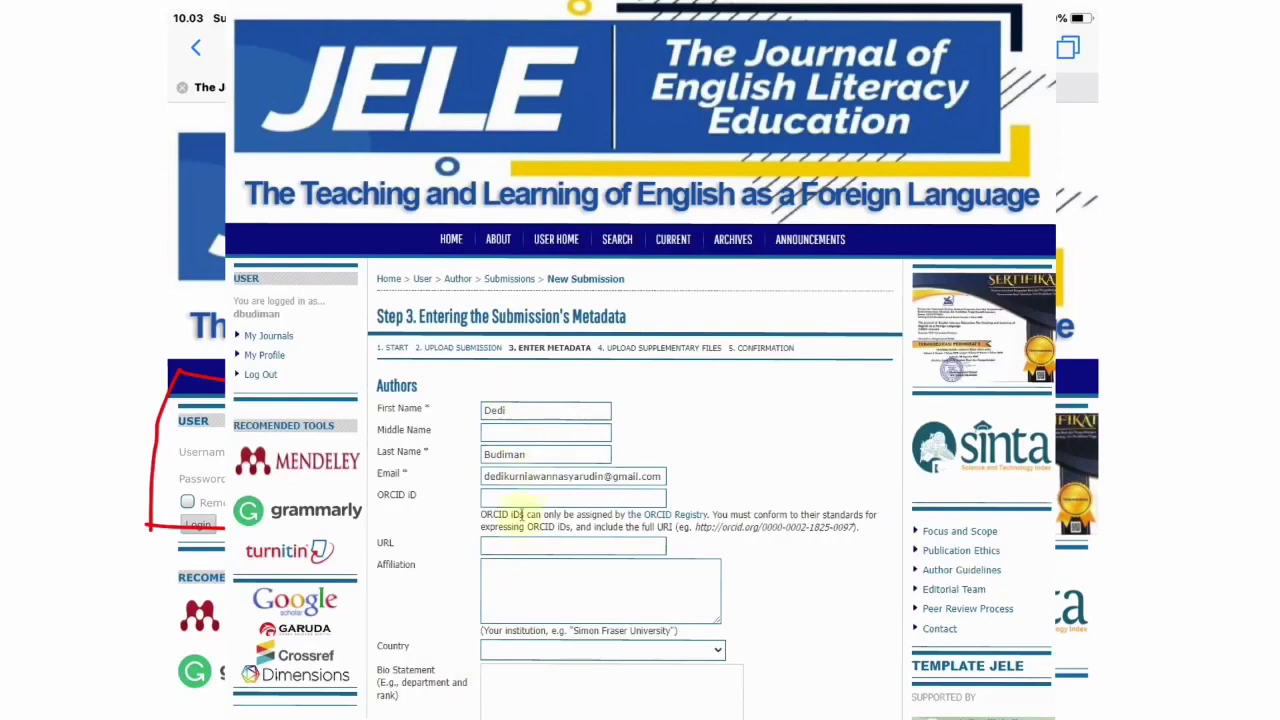
Add a second author entry to the submission's metadata and set the first author as principal contact for editorial correspondence.
{"action": "scroll", "coordinate": [517, 540], "scroll_direction": "down", "scroll_amount": 2}
{"action": "scroll", "coordinate": [517, 520], "scroll_direction": "down", "scroll_amount": 2}
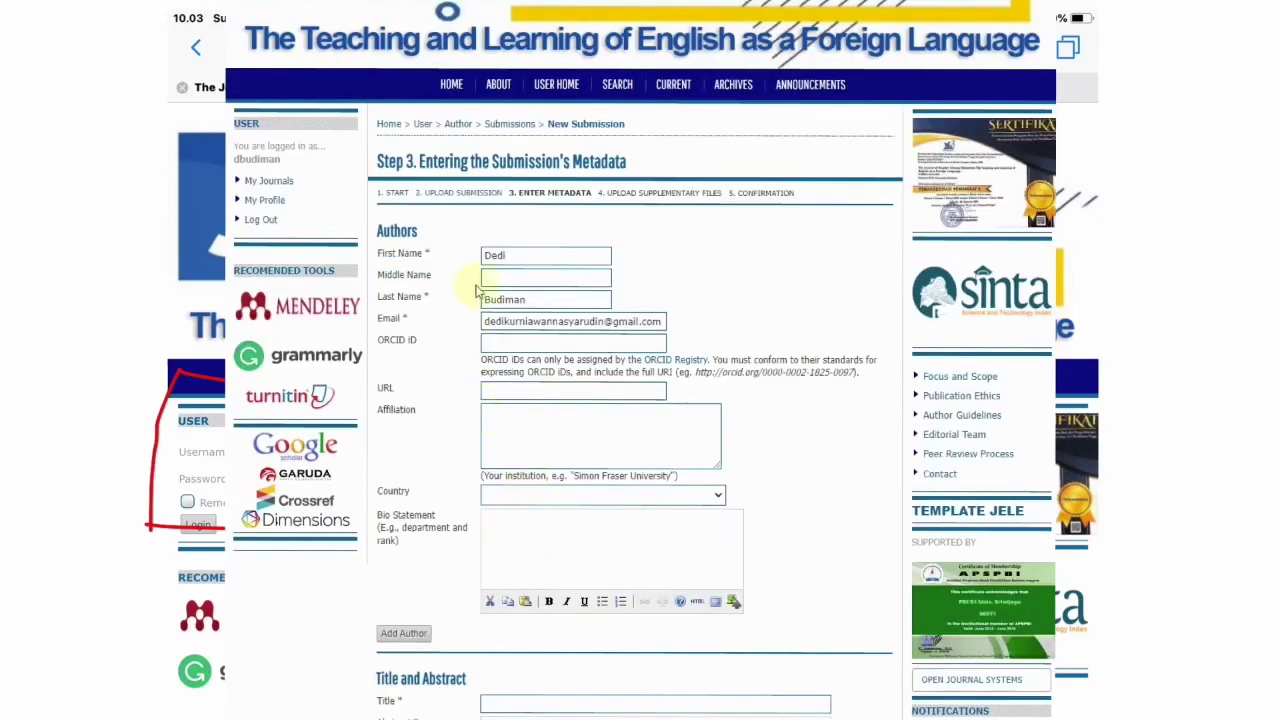
{"action": "left_click_drag", "start_coordinate": [378, 256], "coordinate": [460, 567]}
{"action": "left_click", "coordinate": [460, 567]}
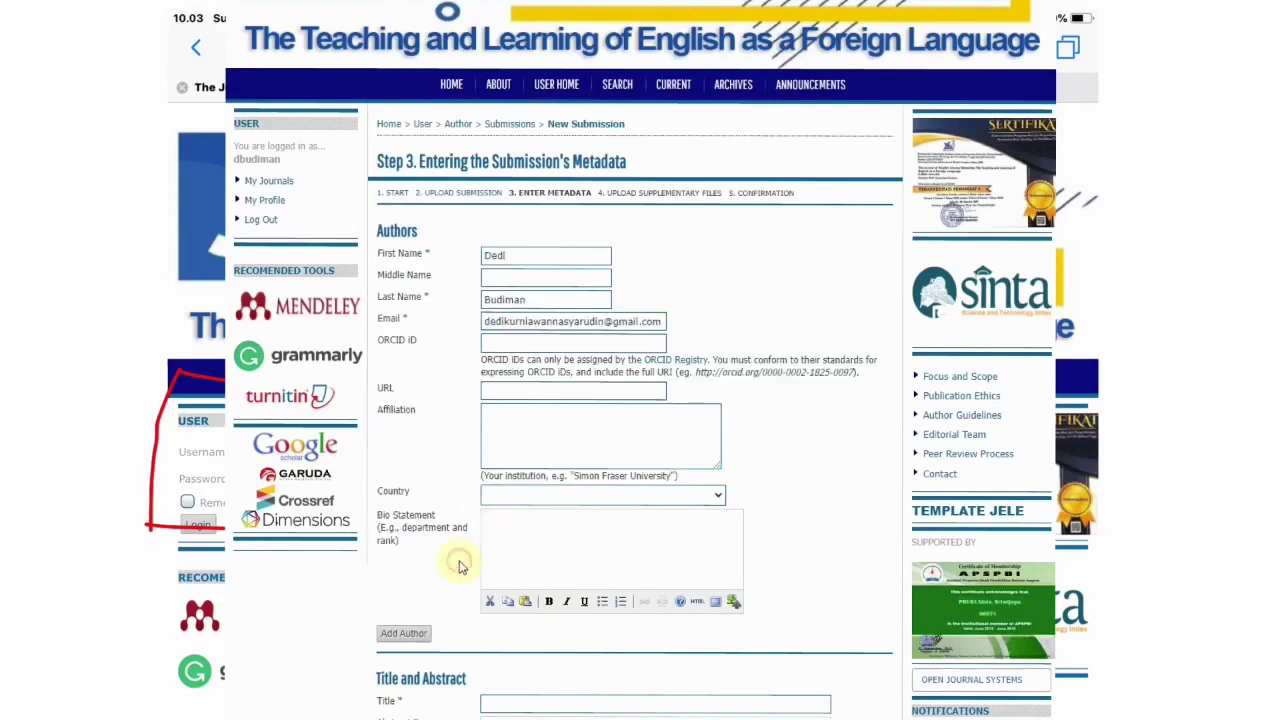
{"action": "left_click", "coordinate": [404, 633]}
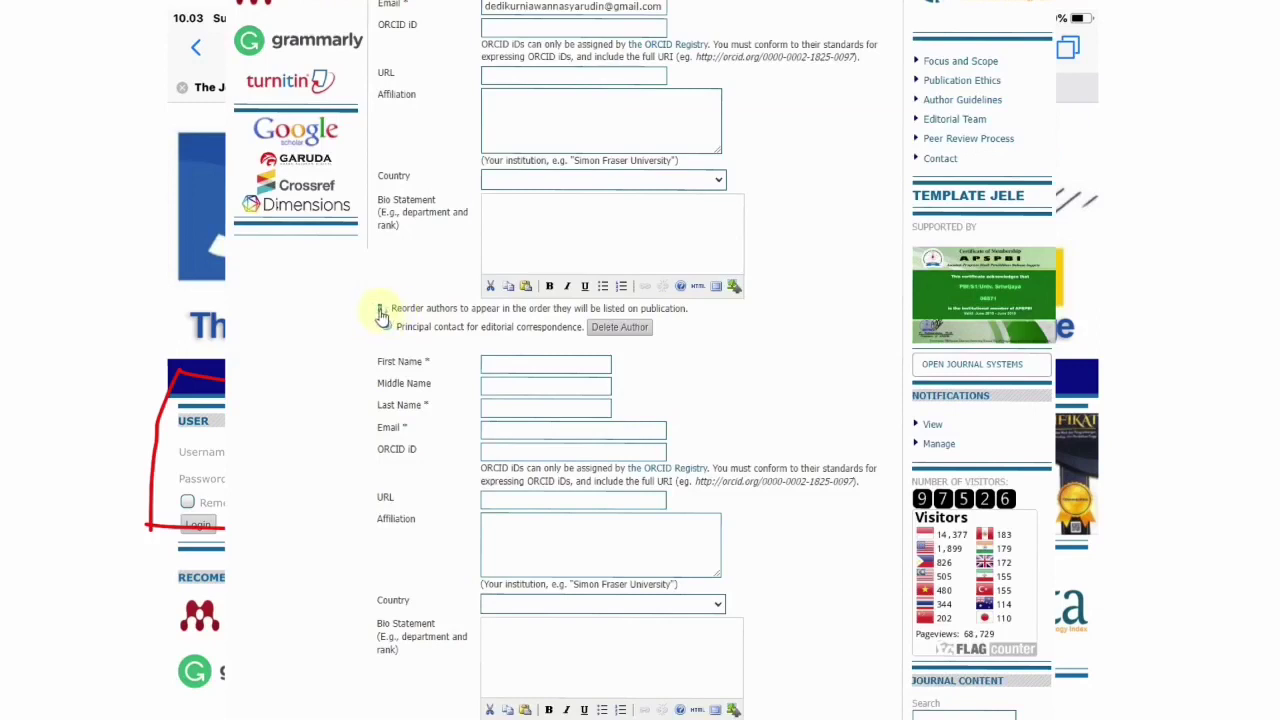
{"action": "left_click", "coordinate": [387, 326]}
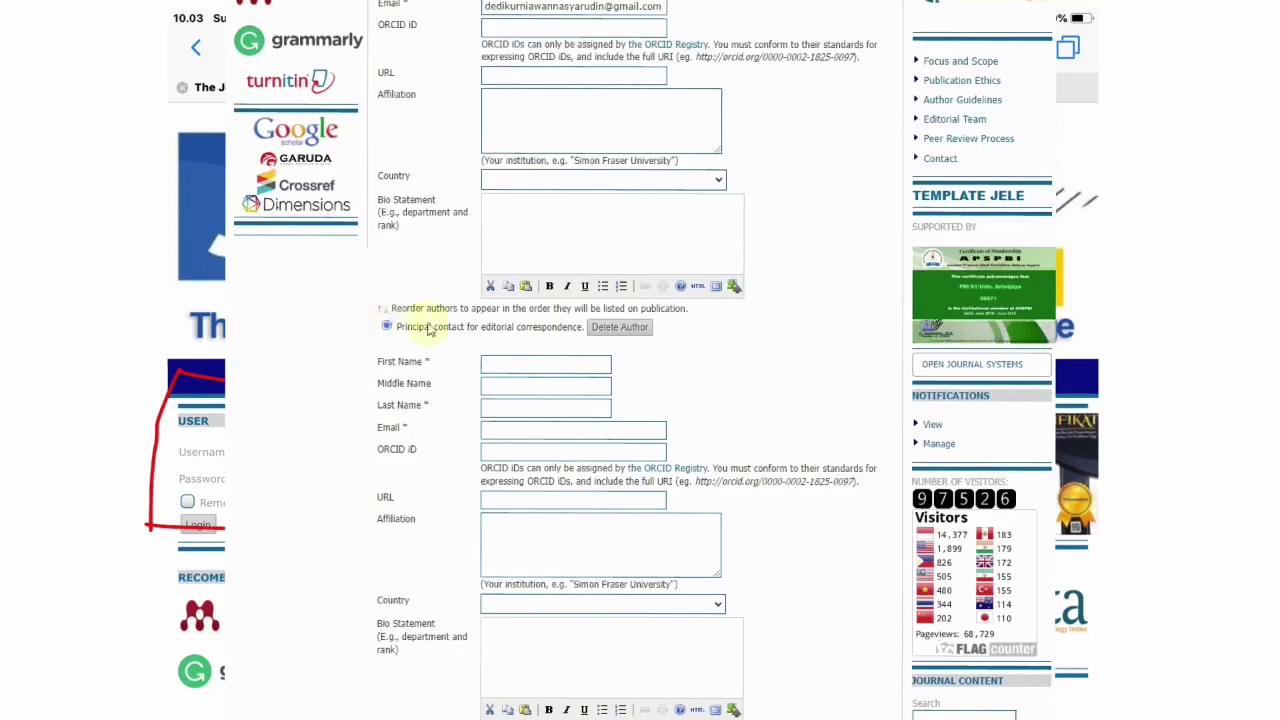
Fill in the second author's first name, last name and e-mail from the previously used entries.
{"action": "left_click", "coordinate": [514, 362]}
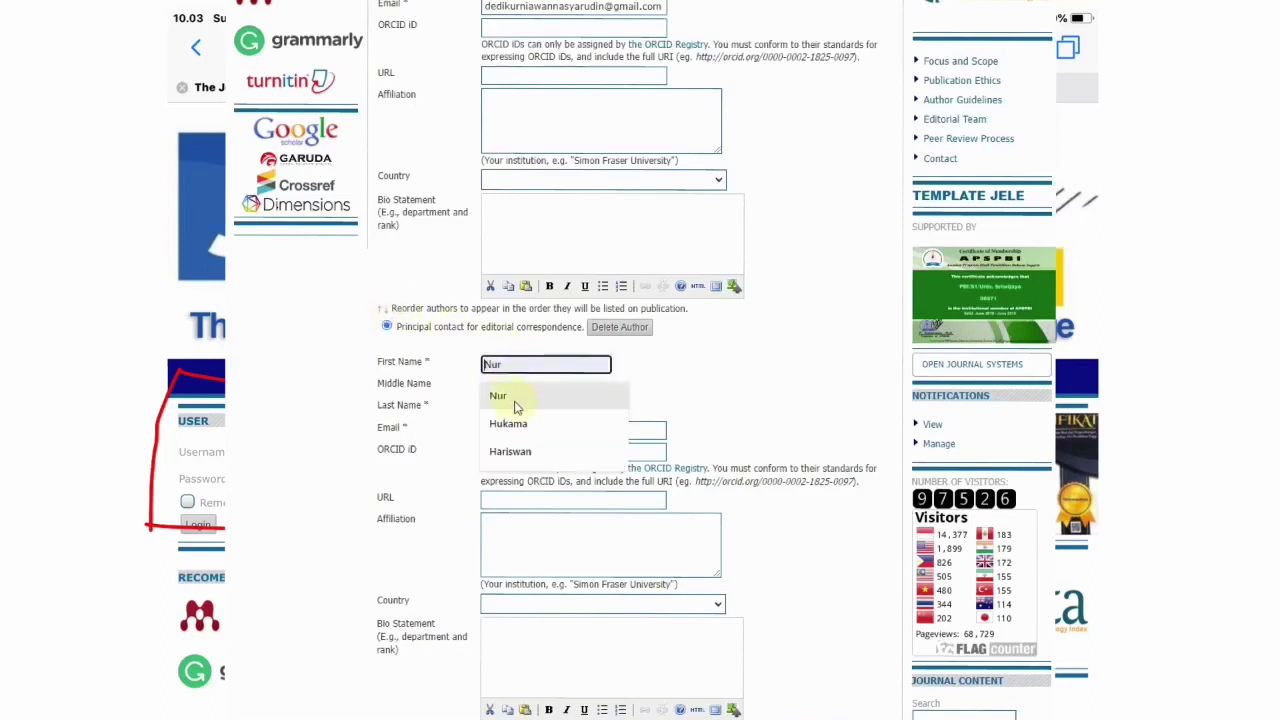
{"action": "left_click", "coordinate": [516, 399]}
{"action": "left_click", "coordinate": [521, 405]}
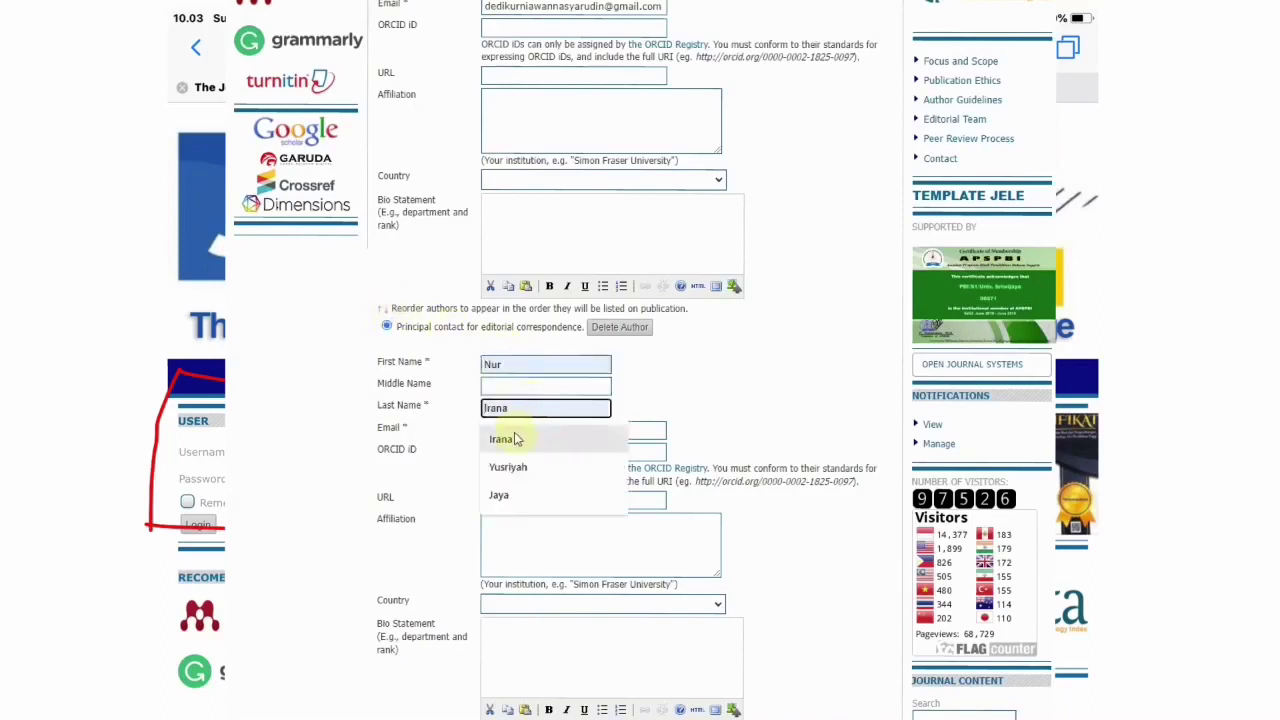
{"action": "left_click", "coordinate": [514, 438]}
{"action": "left_click", "coordinate": [511, 430]}
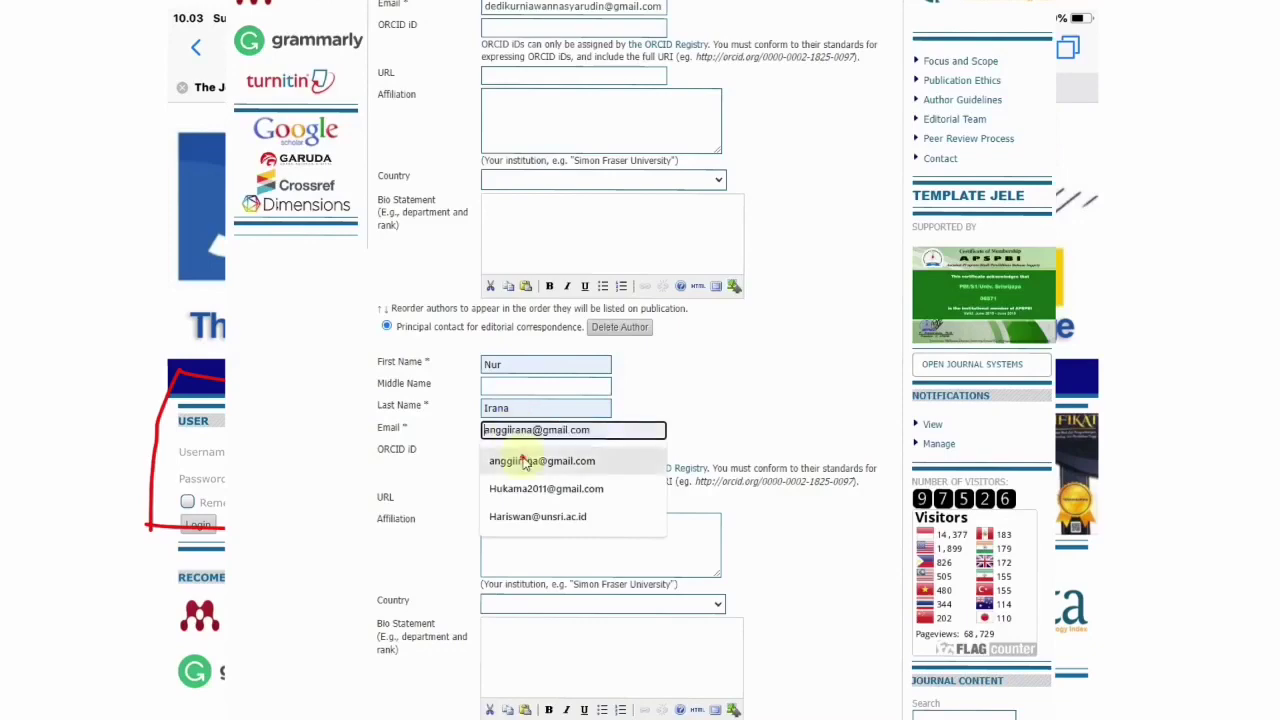
{"action": "left_click", "coordinate": [514, 460]}
Review the principal contact, delete and add options of both author entries in the metadata.
{"action": "scroll", "coordinate": [357, 400], "scroll_direction": "down", "scroll_amount": 3}
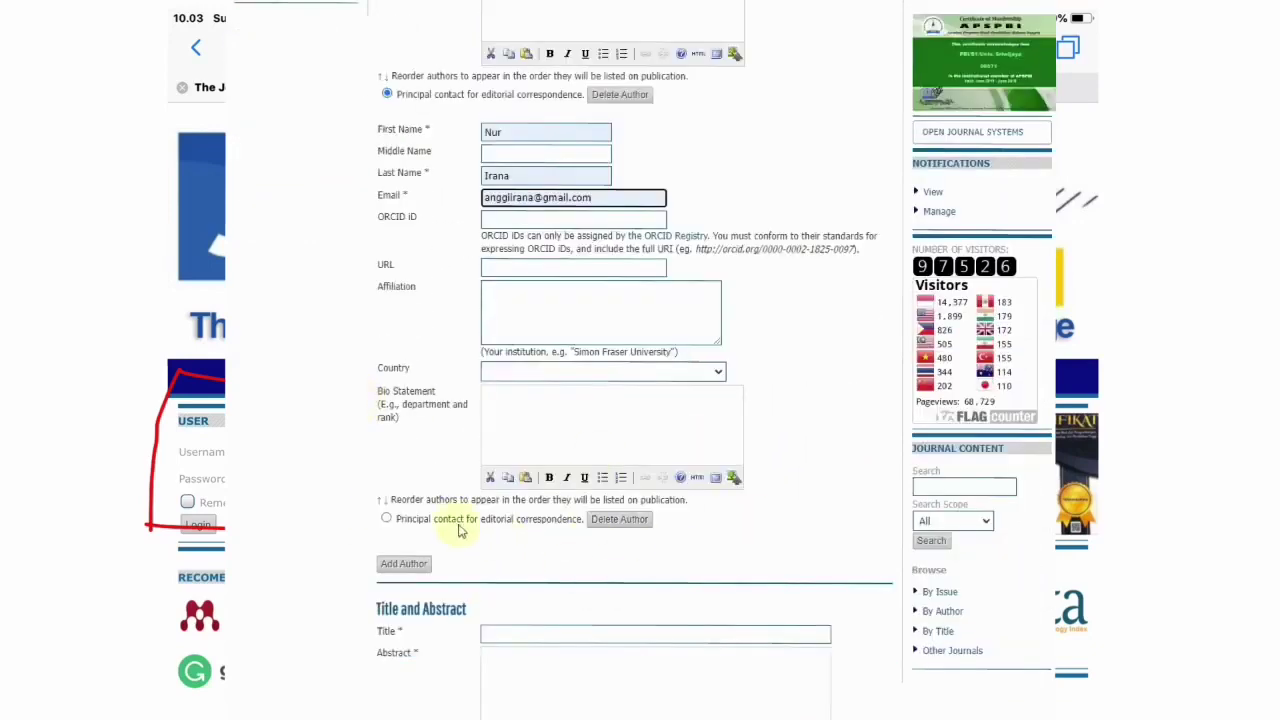
{"action": "scroll", "coordinate": [625, 497], "scroll_direction": "up", "scroll_amount": 5}
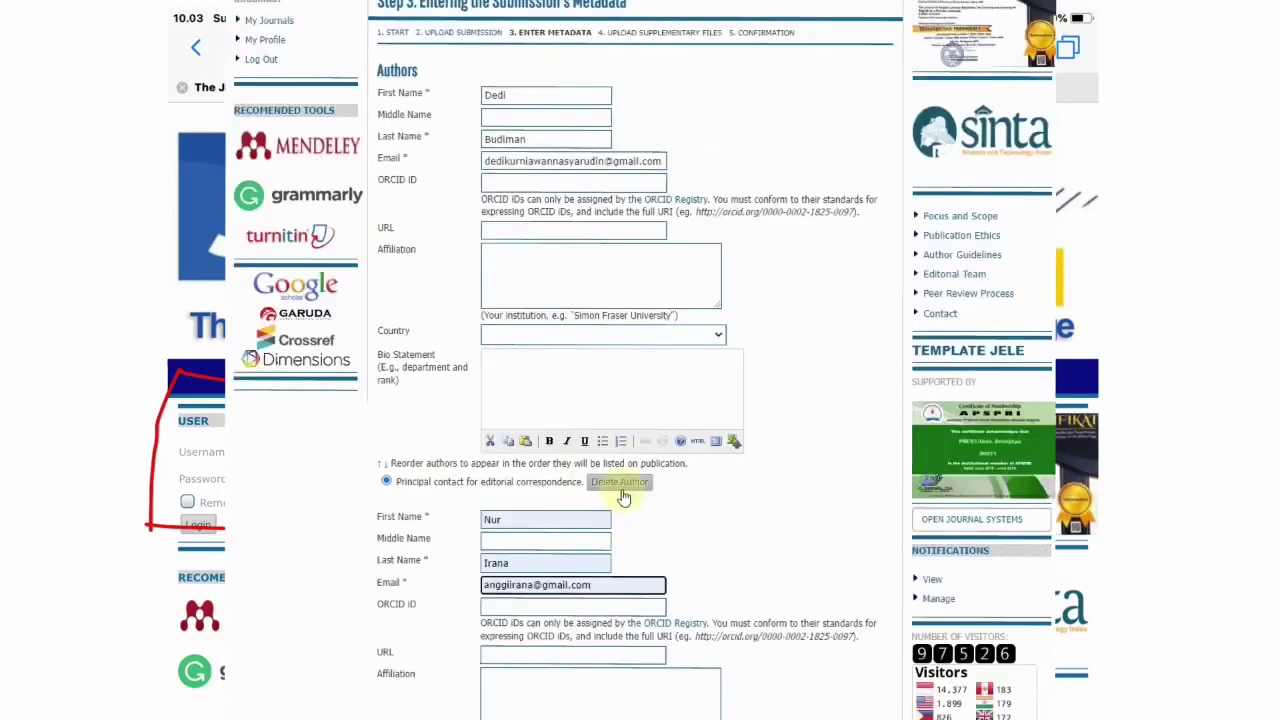
{"action": "scroll", "coordinate": [780, 543], "scroll_direction": "down", "scroll_amount": 4}
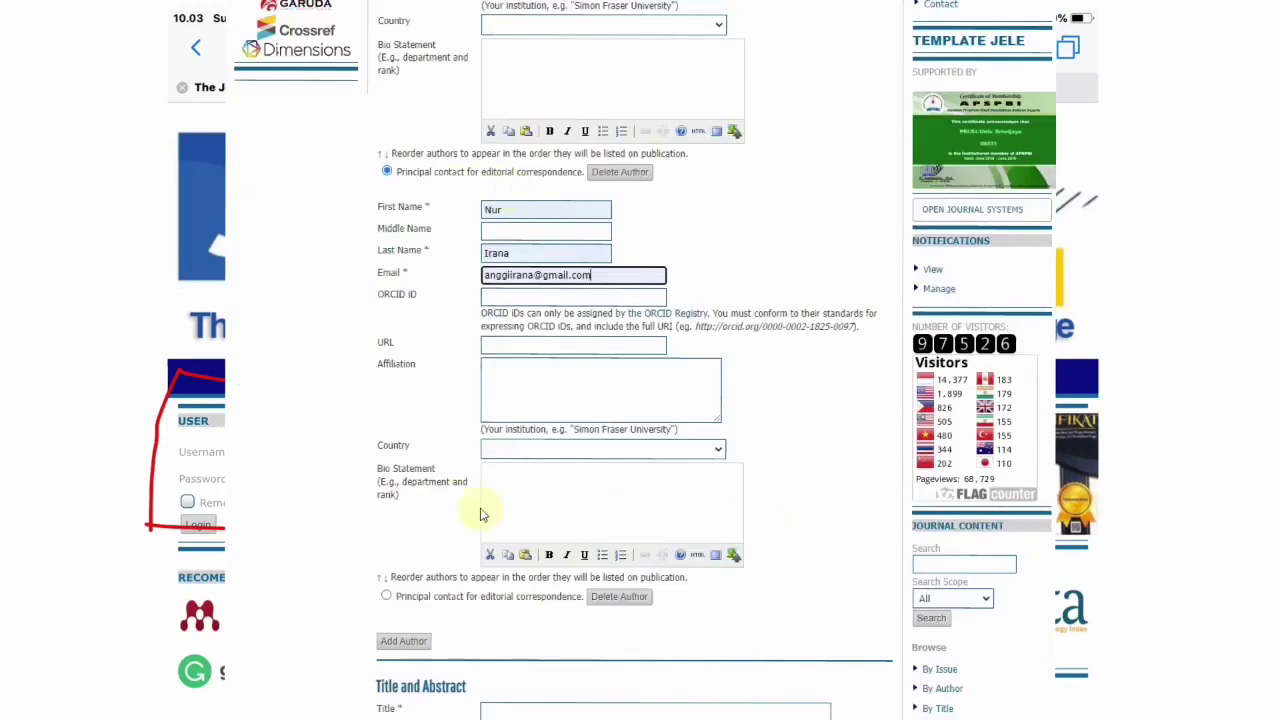
{"action": "scroll", "coordinate": [575, 553], "scroll_direction": "down", "scroll_amount": 3}
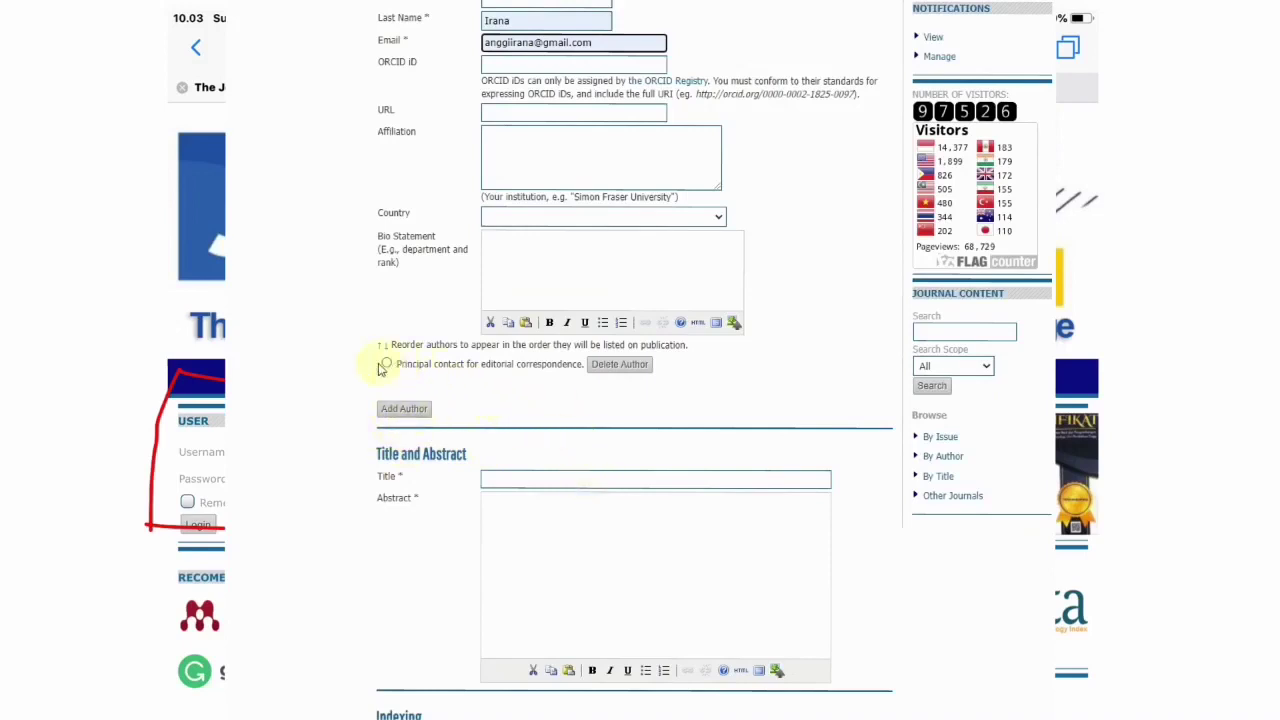
{"action": "scroll", "coordinate": [445, 325], "scroll_direction": "up", "scroll_amount": 4}
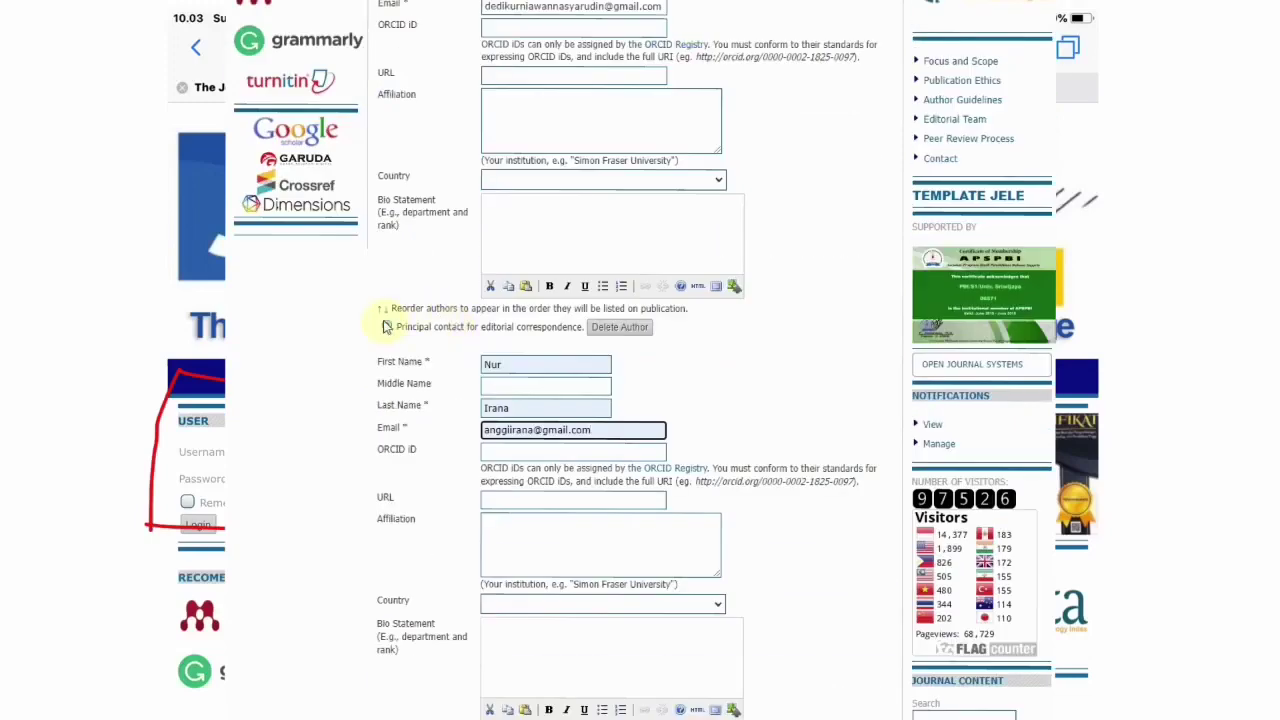
{"action": "scroll", "coordinate": [386, 325], "scroll_direction": "down", "scroll_amount": 5}
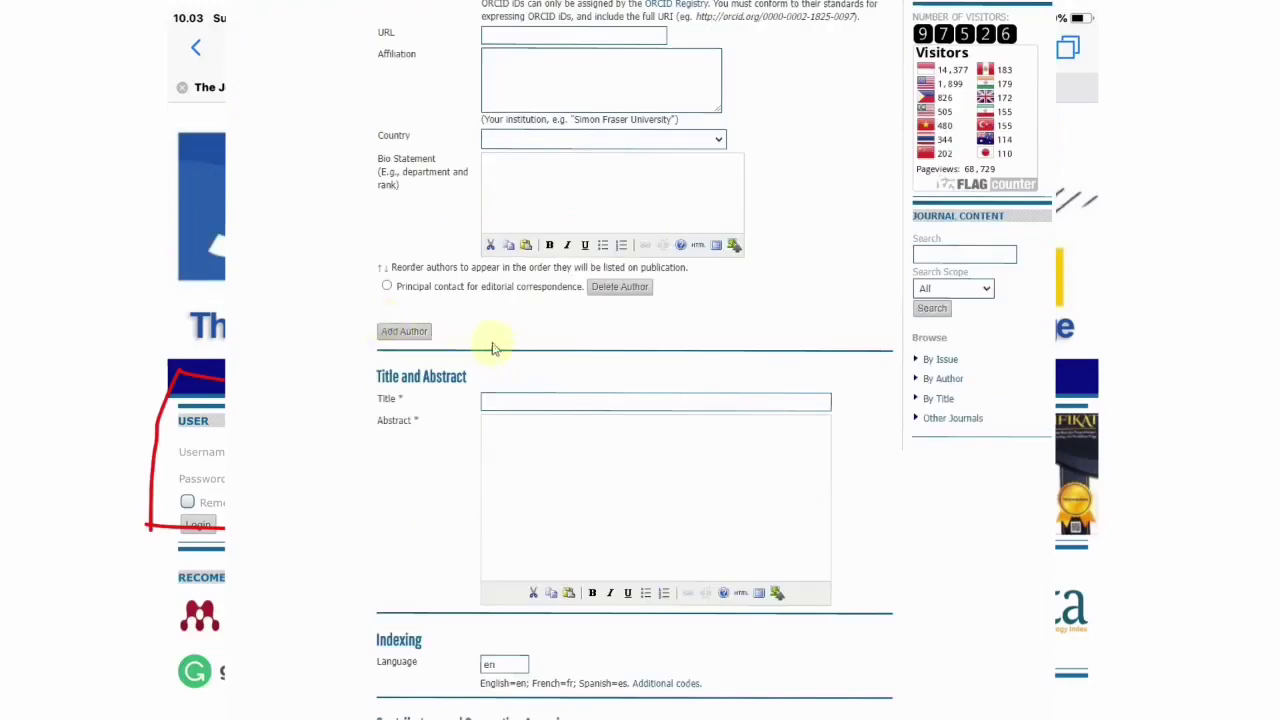
{"action": "left_click", "coordinate": [398, 332]}
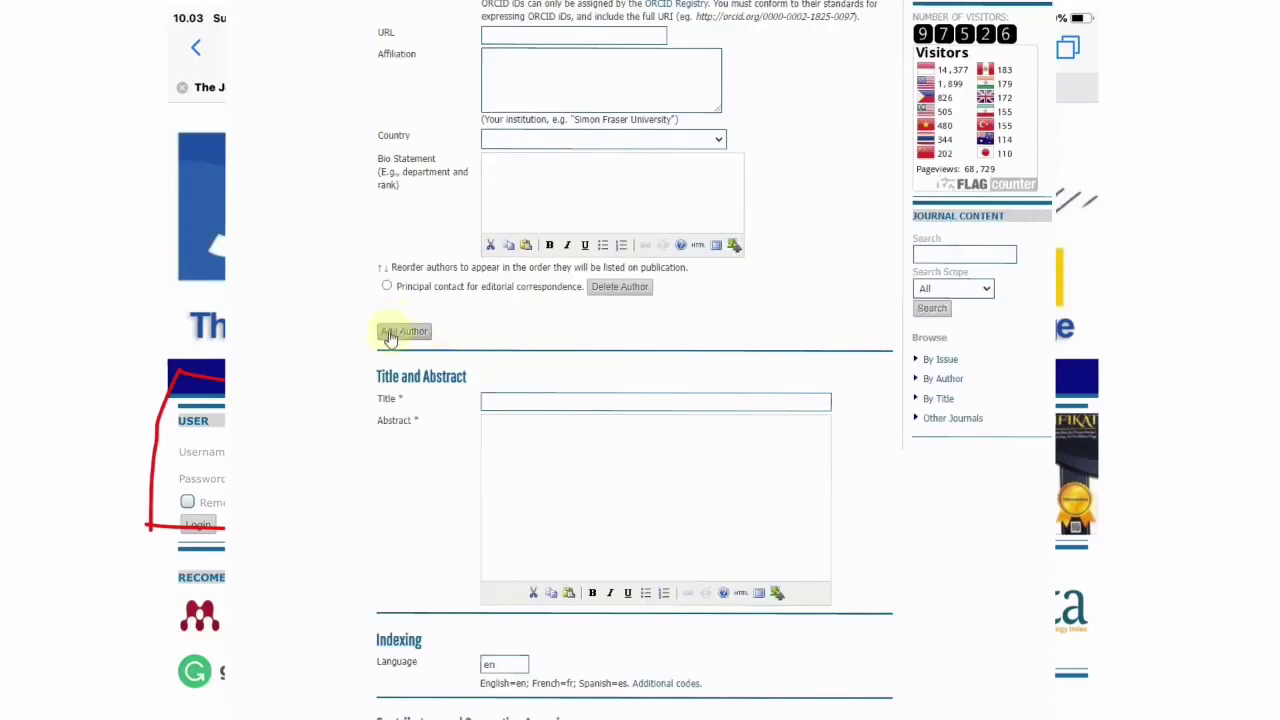
Enter "Title" as the article's title and "Abstract" as its abstract.
{"action": "left_click", "coordinate": [489, 400]}
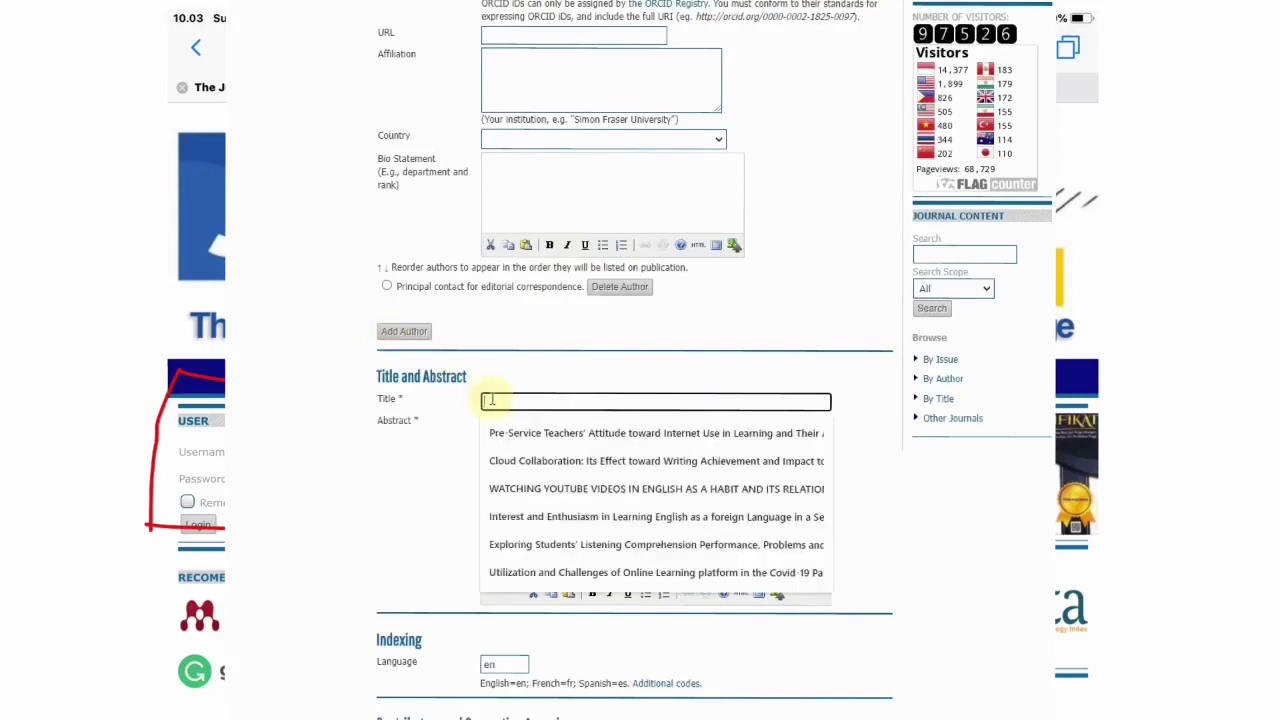
{"action": "type", "text": "Title"}
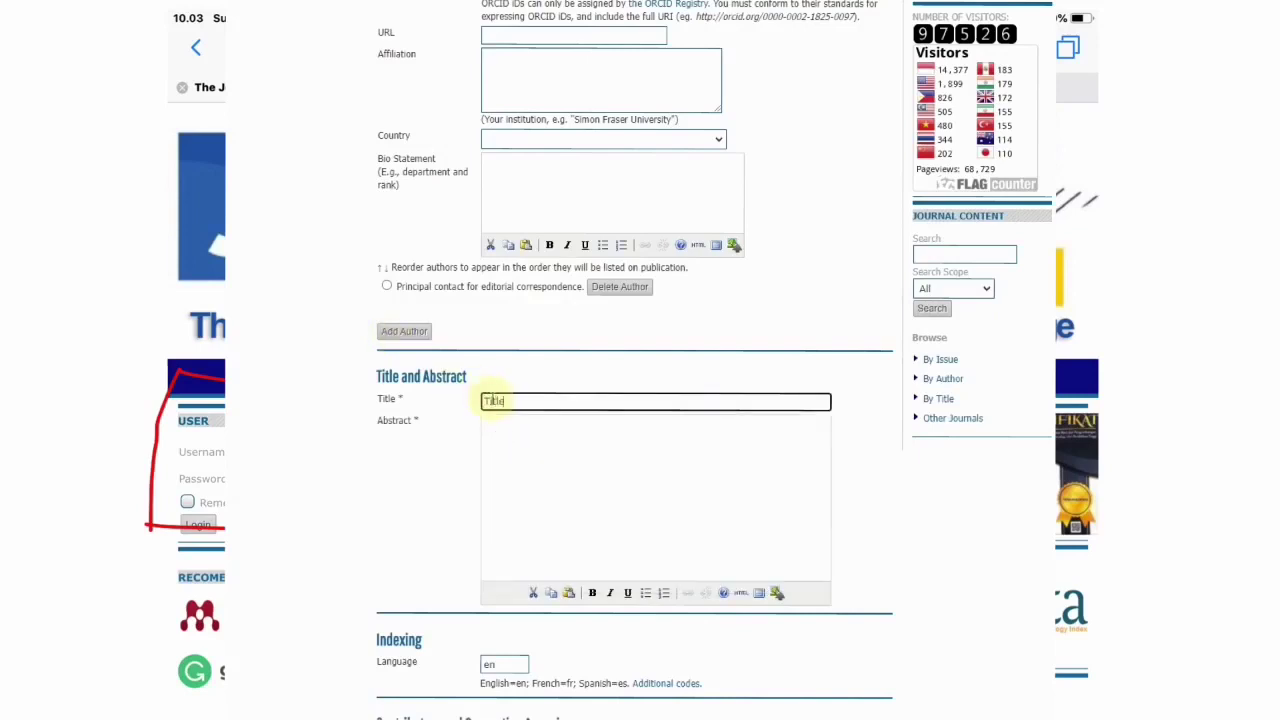
{"action": "left_click", "coordinate": [582, 468]}
{"action": "type", "text": "act"}
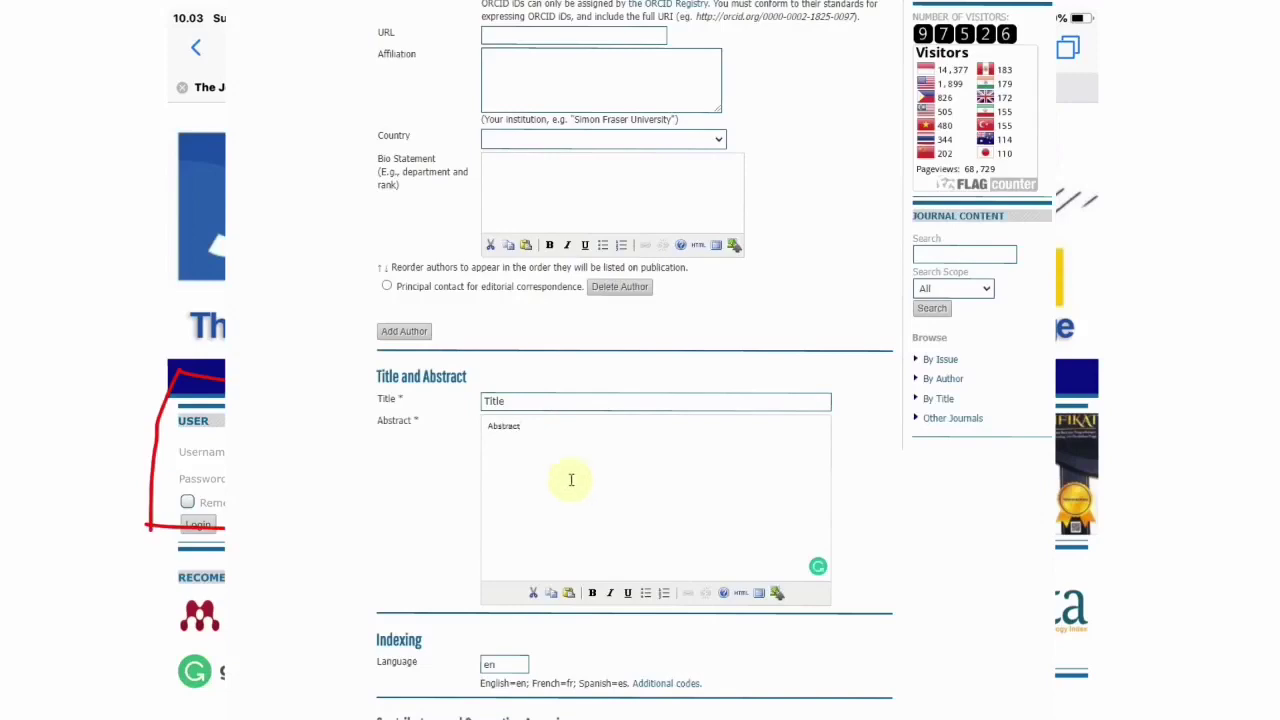
Enter BRIN as the supporting agency and "References" as the reference list, and save the metadata to continue.
{"action": "scroll", "coordinate": [571, 480], "scroll_direction": "down", "scroll_amount": 5}
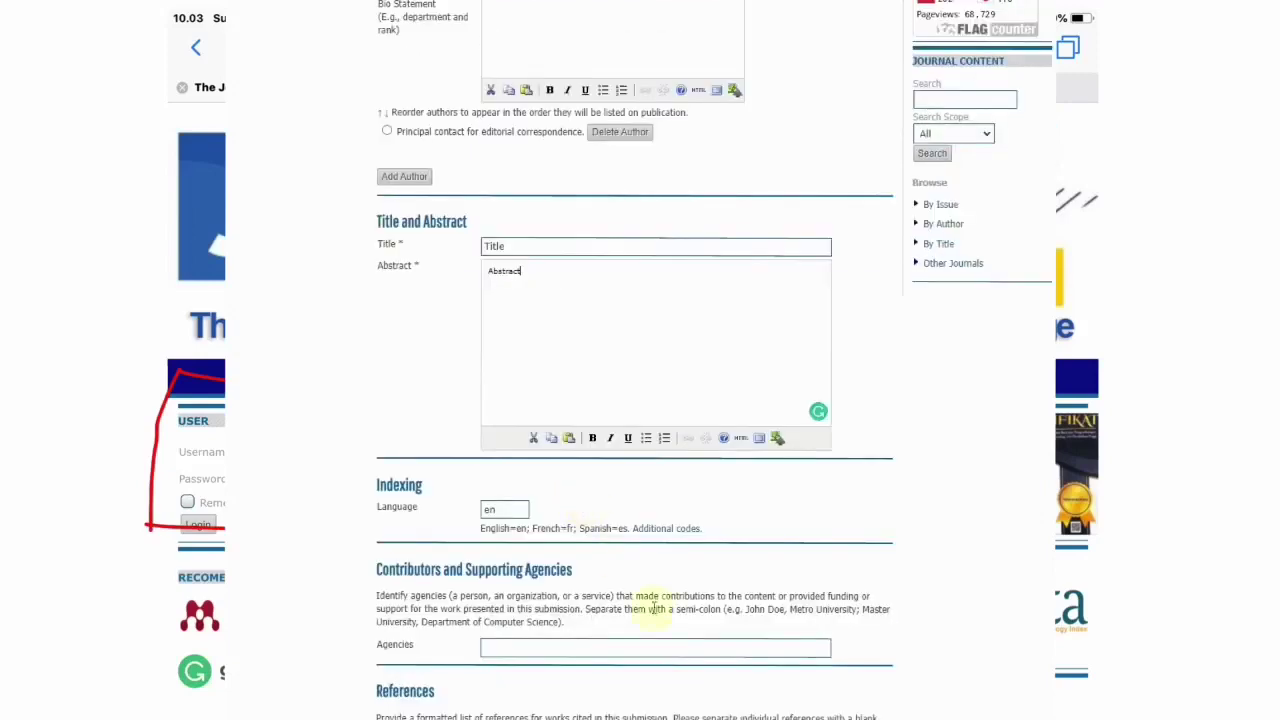
{"action": "left_click", "coordinate": [634, 493]}
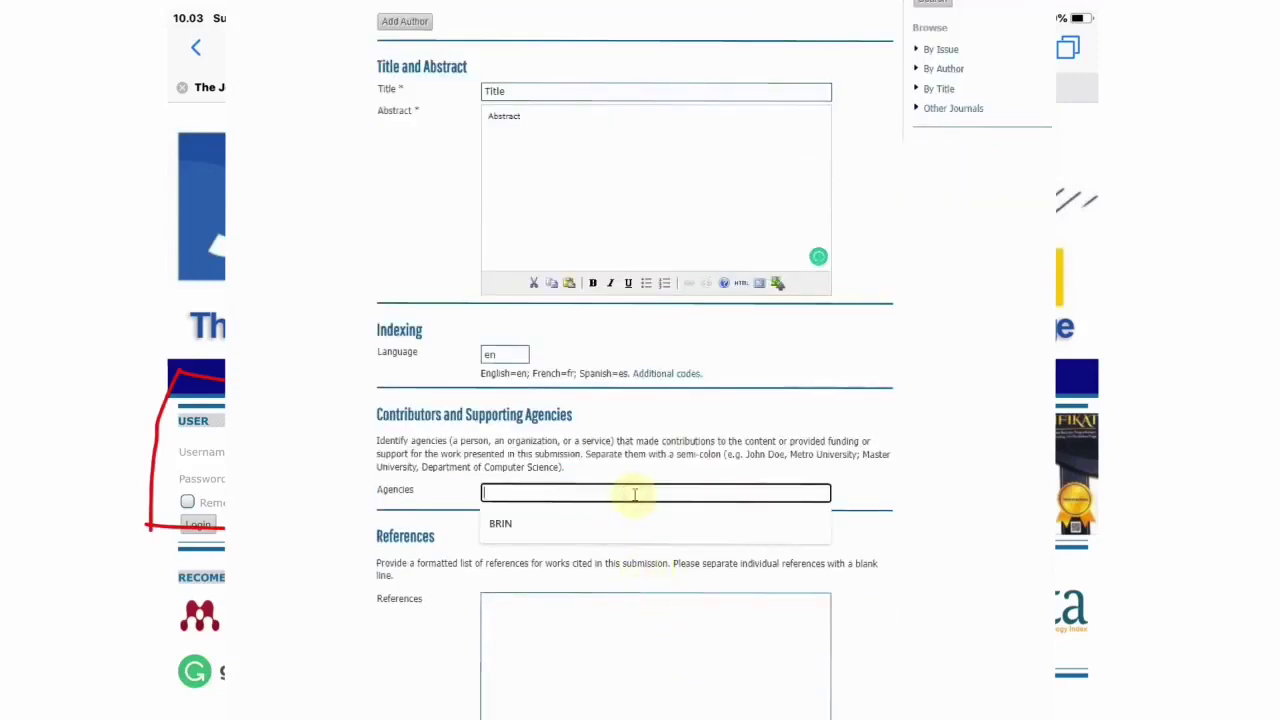
{"action": "left_click", "coordinate": [500, 523]}
{"action": "left_click", "coordinate": [560, 611]}
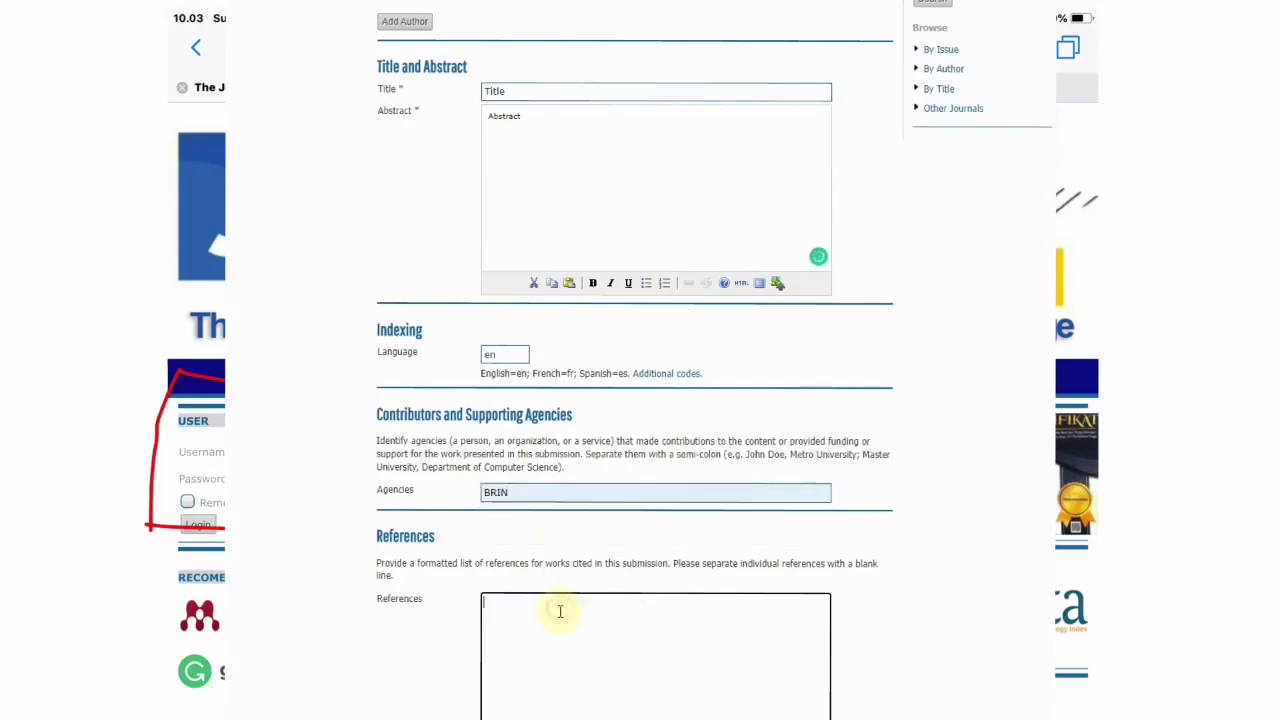
{"action": "type", "text": "eferences"}
{"action": "scroll", "coordinate": [569, 608], "scroll_direction": "down", "scroll_amount": 3}
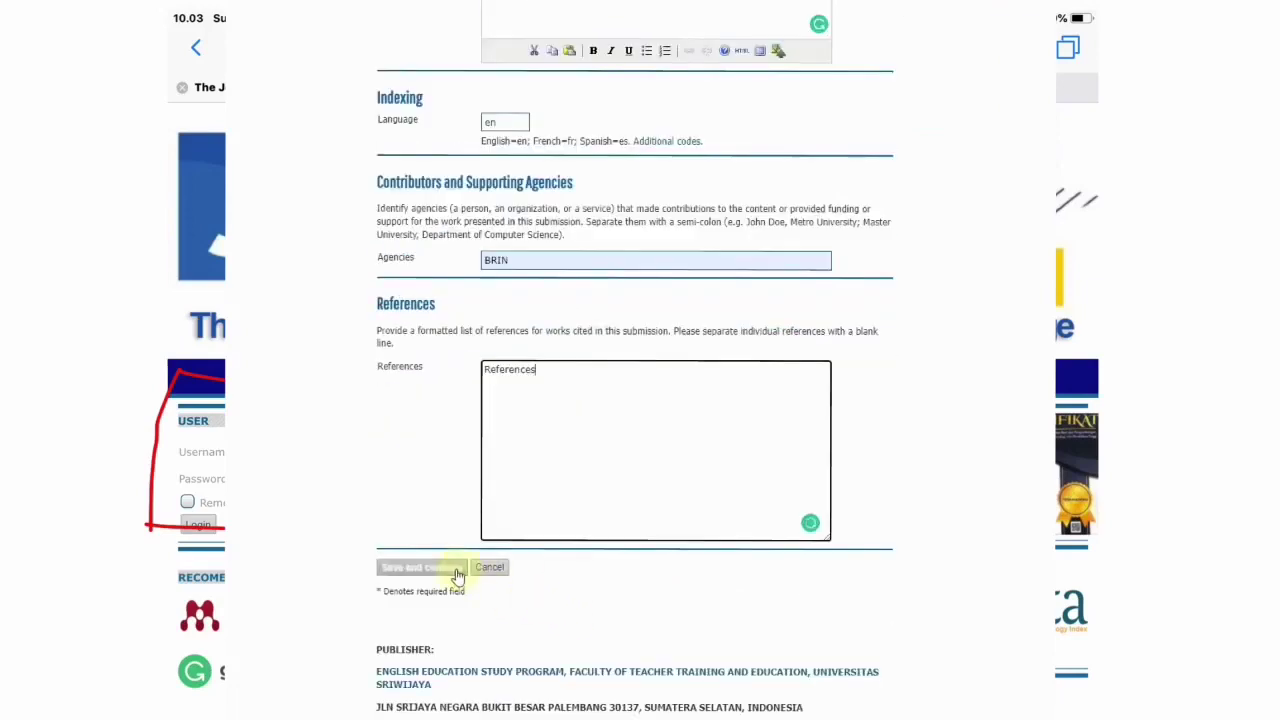
{"action": "left_click", "coordinate": [460, 576]}
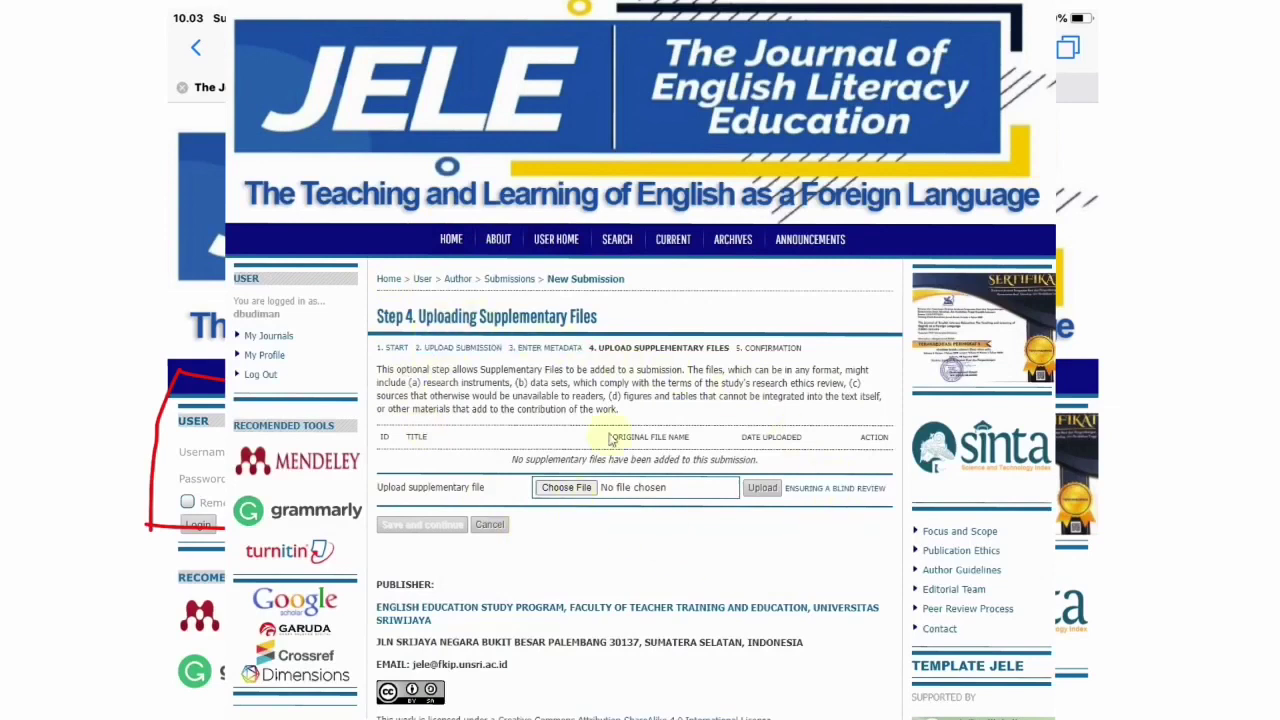
Leave the supplementary files empty, cancelling the file selection, and save to continue to the confirmation.
{"action": "left_click", "coordinate": [566, 488]}
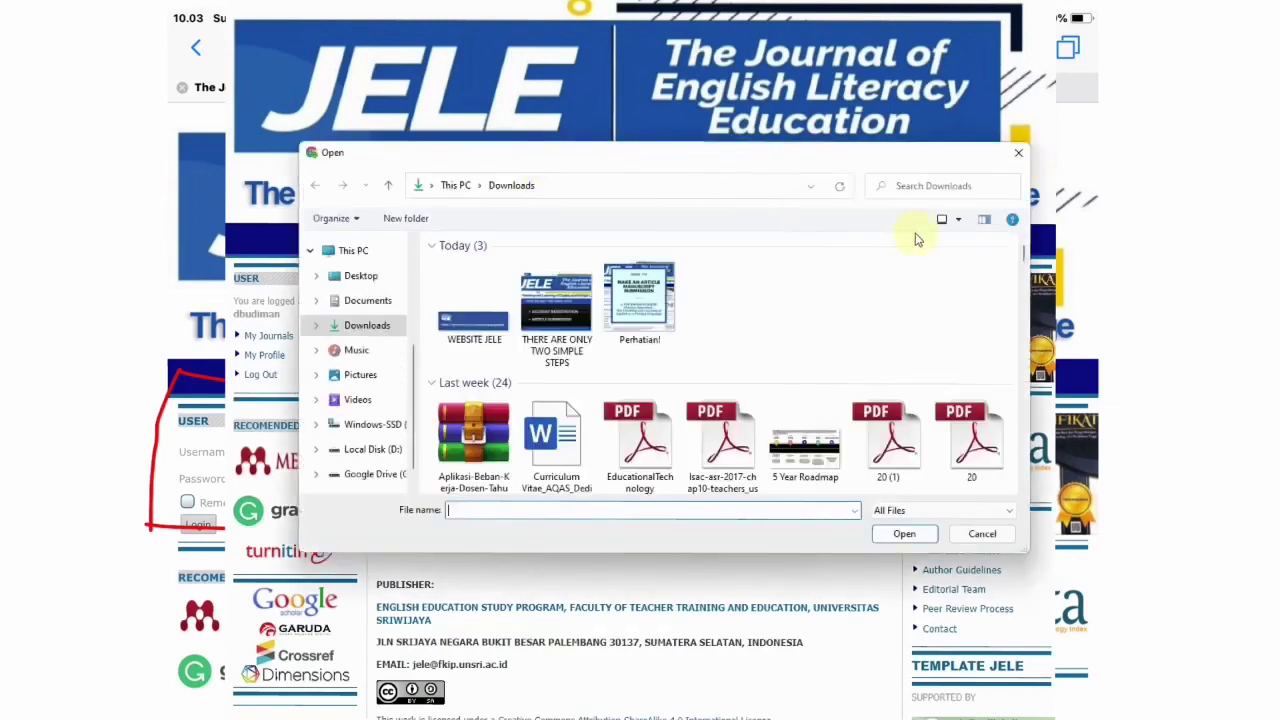
{"action": "left_click", "coordinate": [1017, 155]}
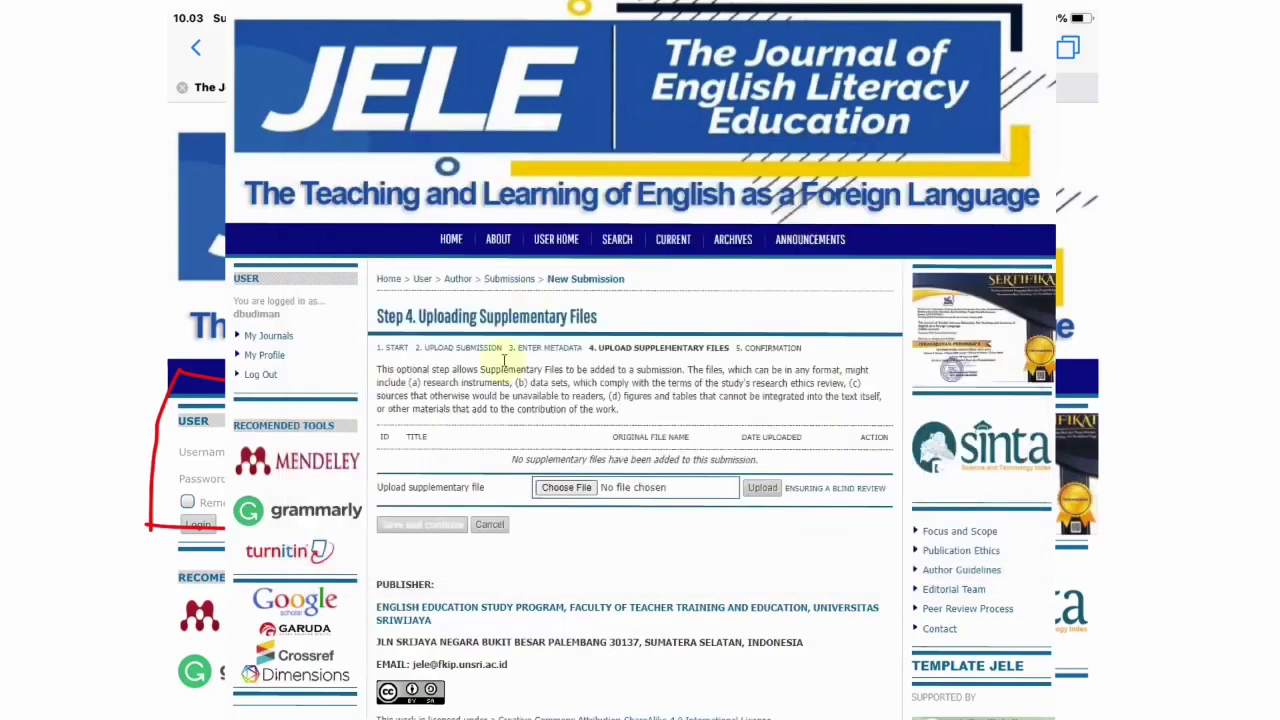
{"action": "left_click", "coordinate": [428, 528]}
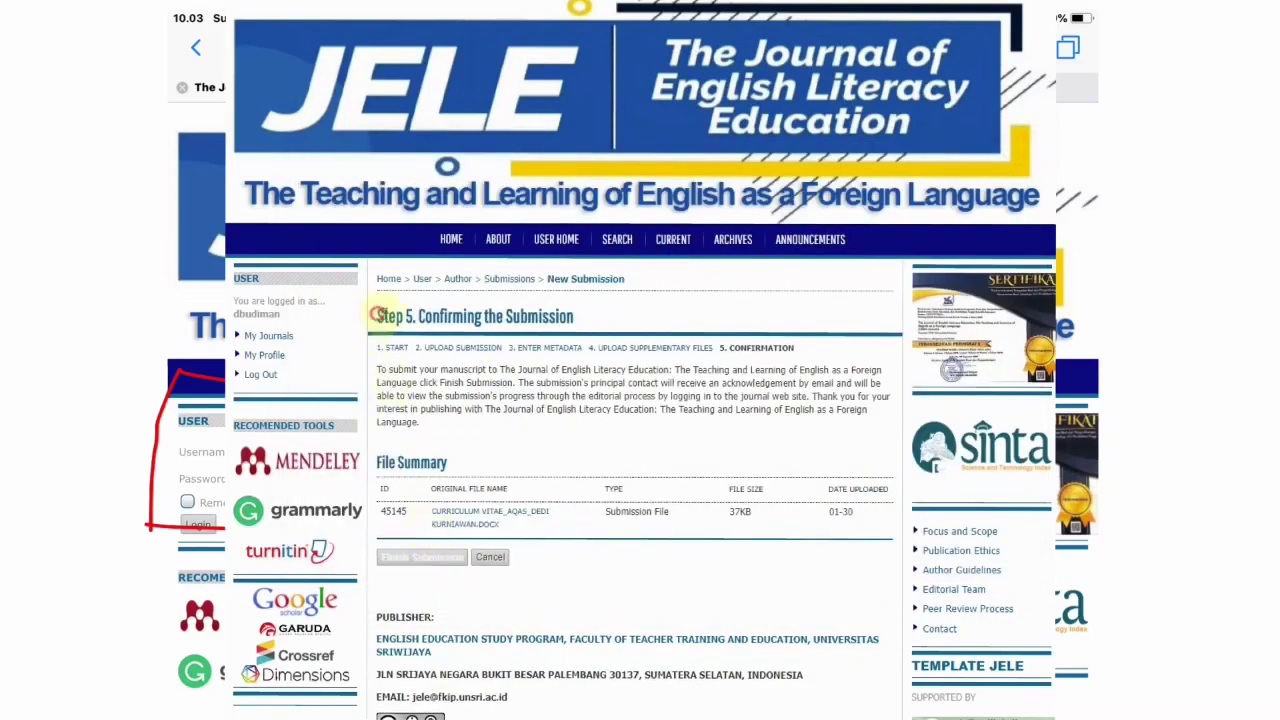
Finish the submission from the confirmation step and open the Active Submissions list.
{"action": "left_click_drag", "start_coordinate": [377, 316], "coordinate": [583, 325]}
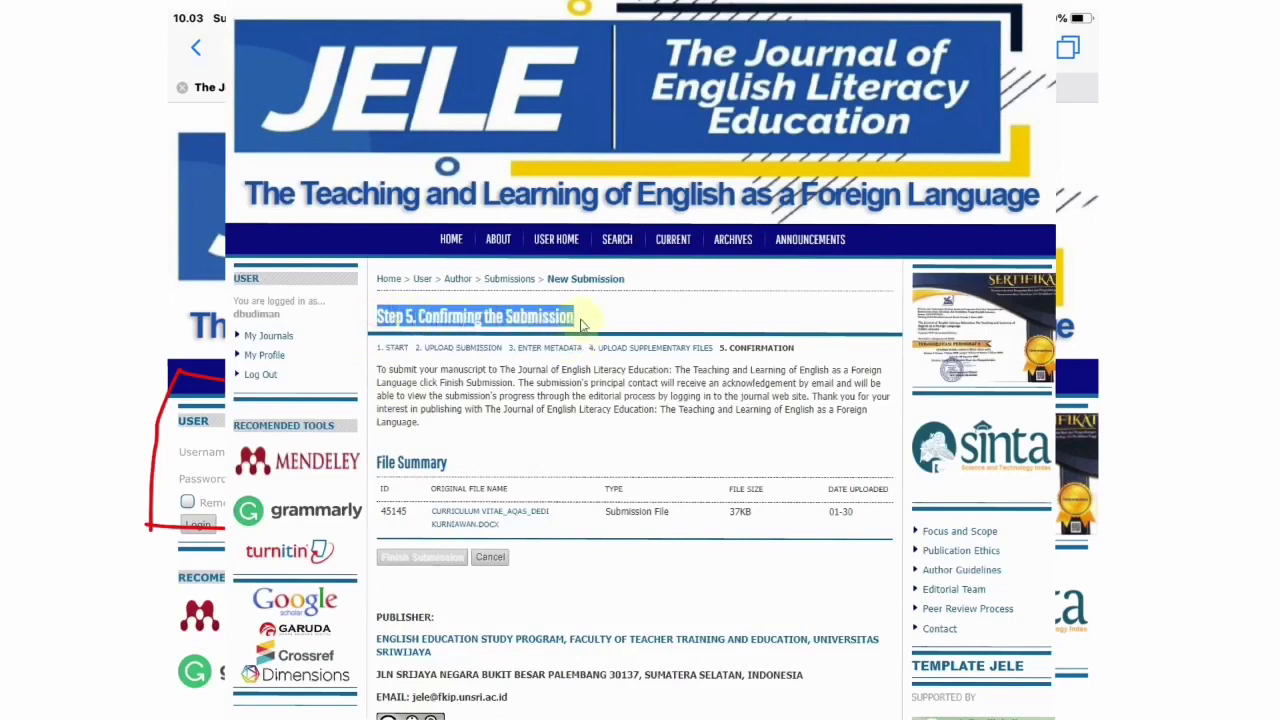
{"action": "left_click", "coordinate": [757, 597]}
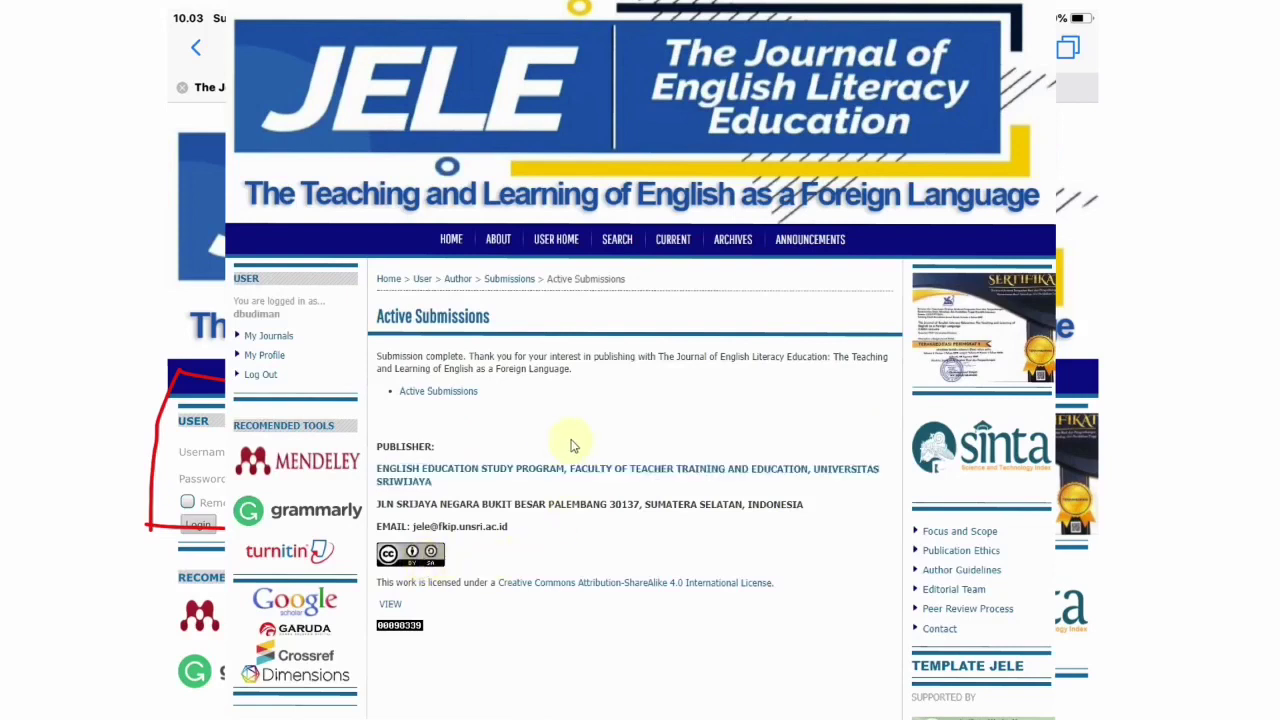
{"action": "left_click", "coordinate": [455, 392]}
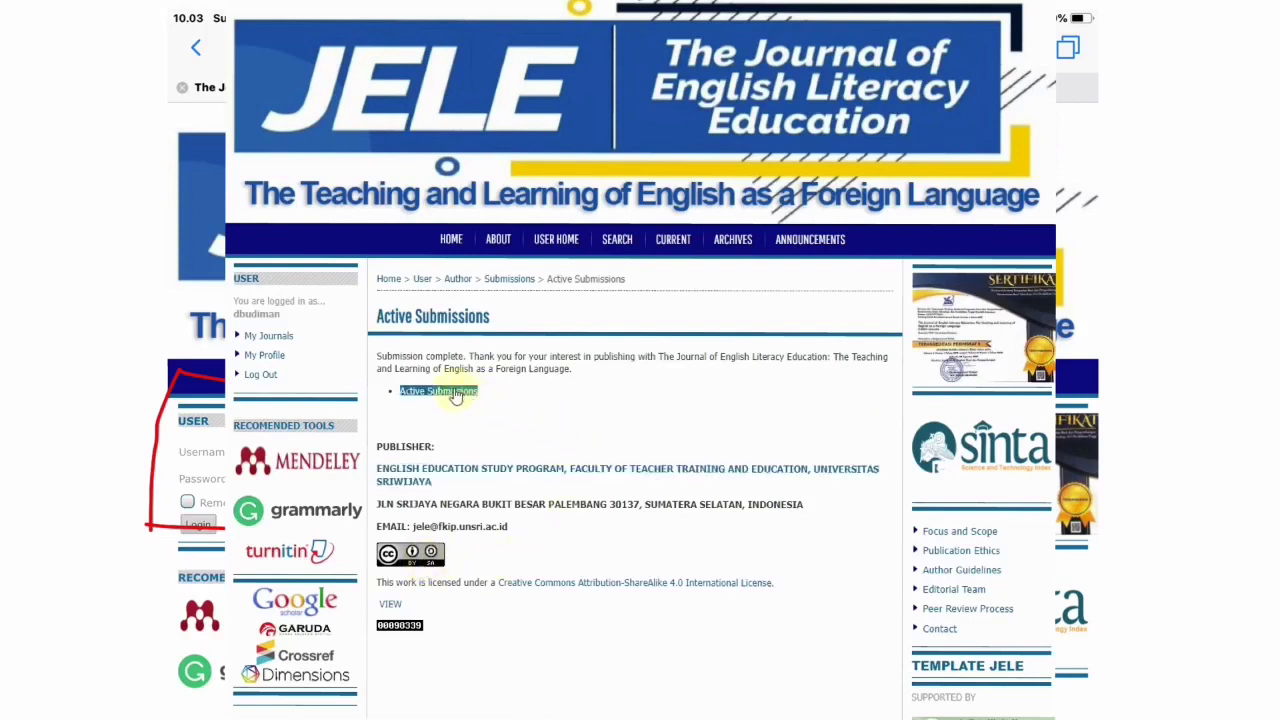